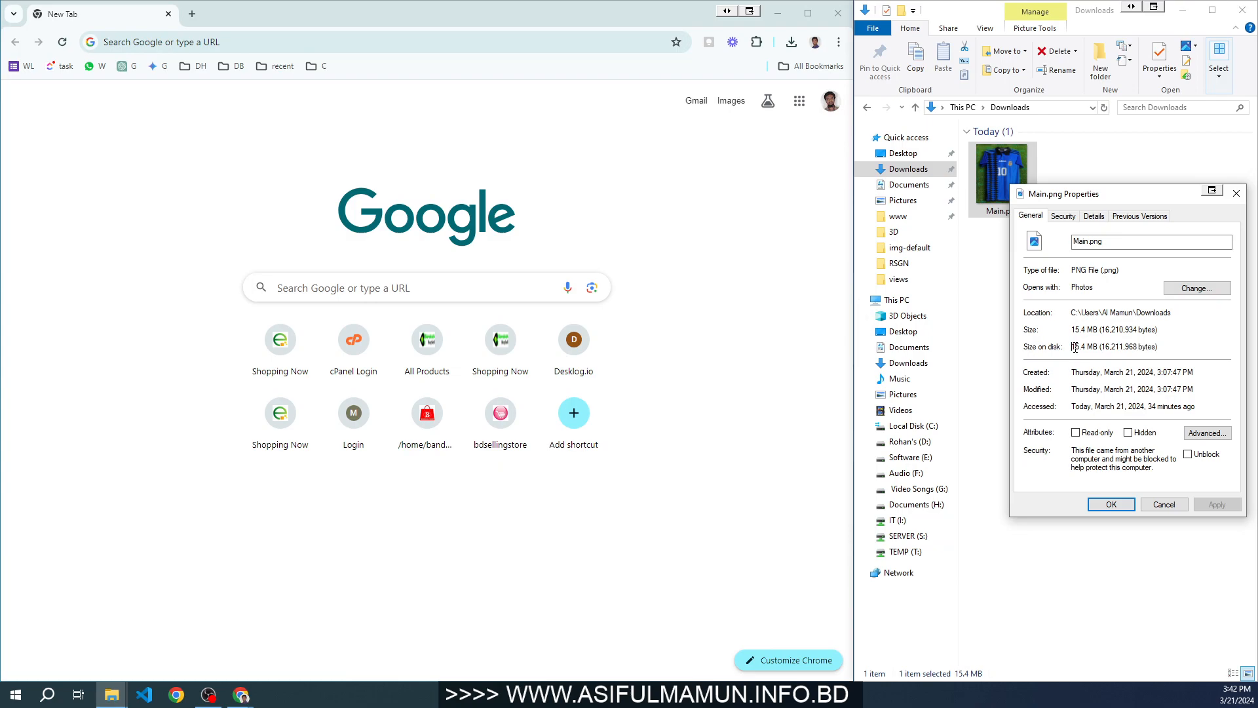
Step: Close the Main.png properties and open picresize.com in the browser
left_click(1236, 194)
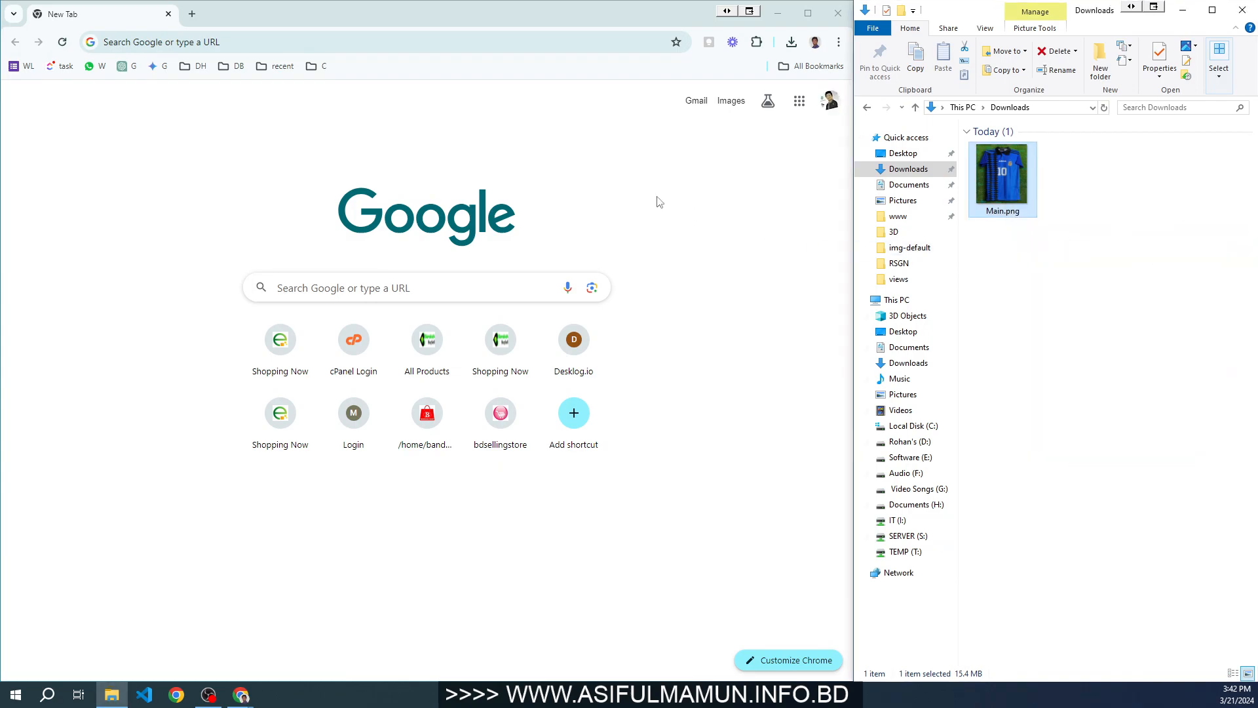
left_click(325, 43)
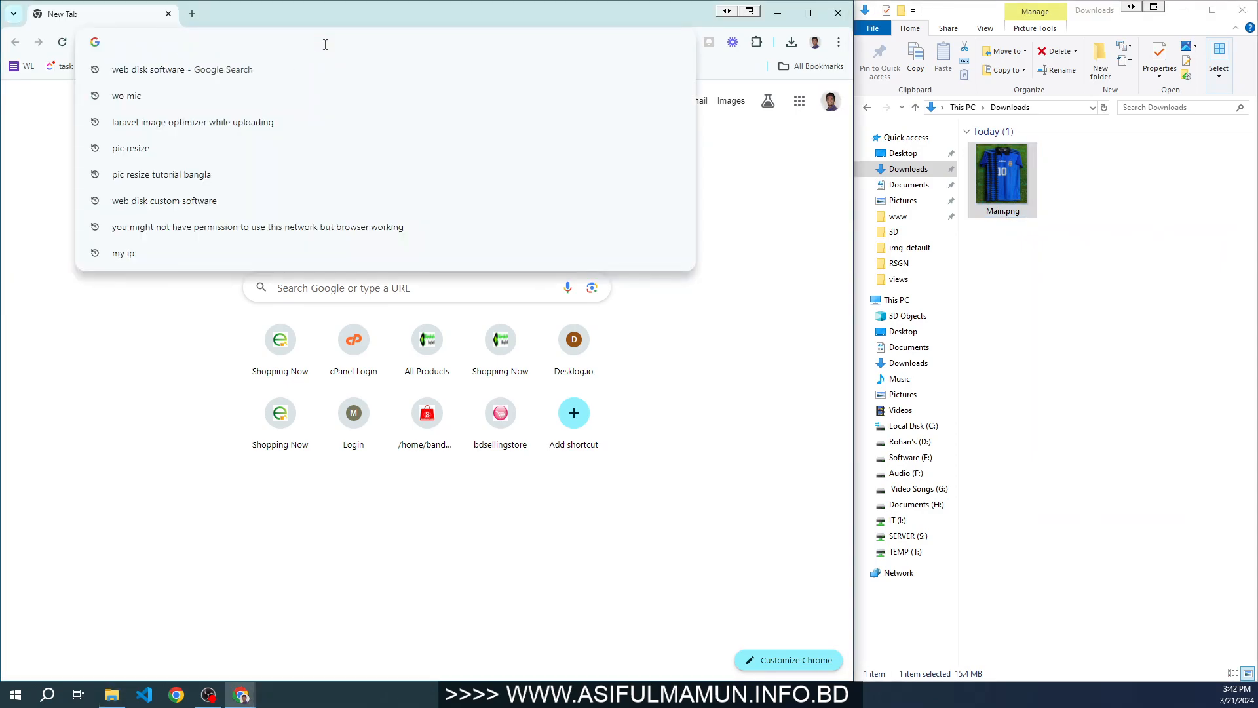
type("pc")
key("BackSpace")
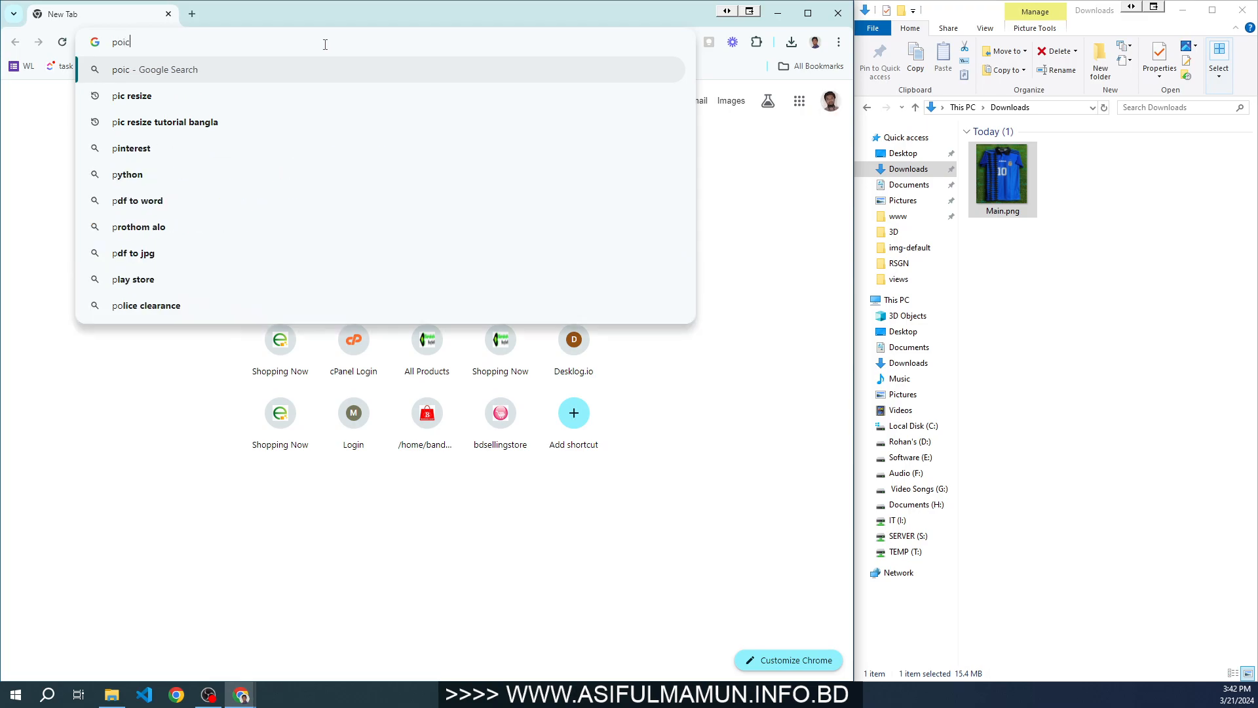
type("ic")
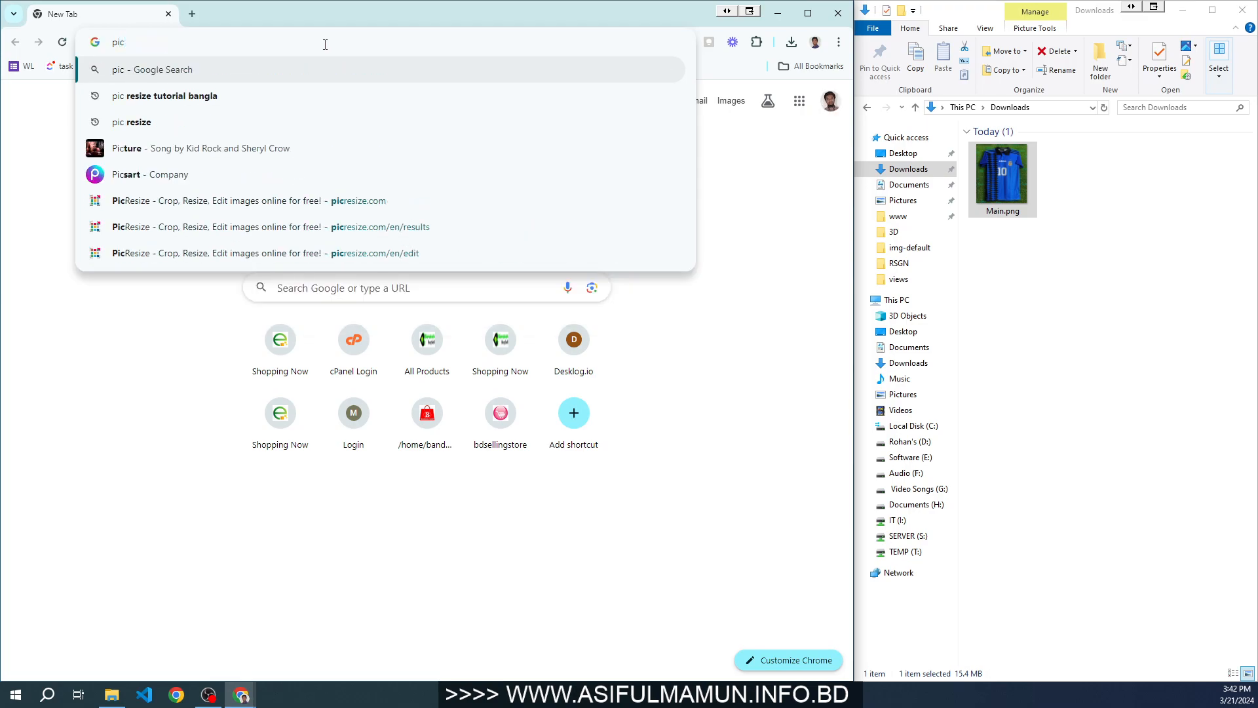
type("re")
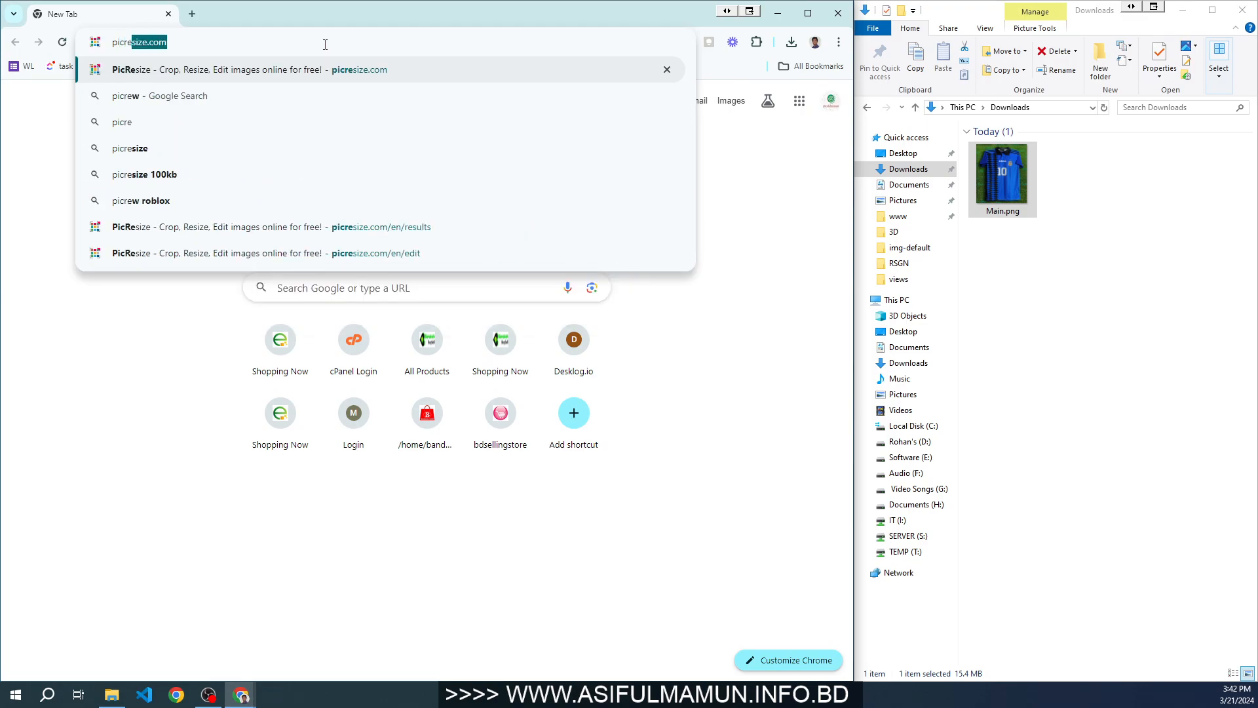
key("Return")
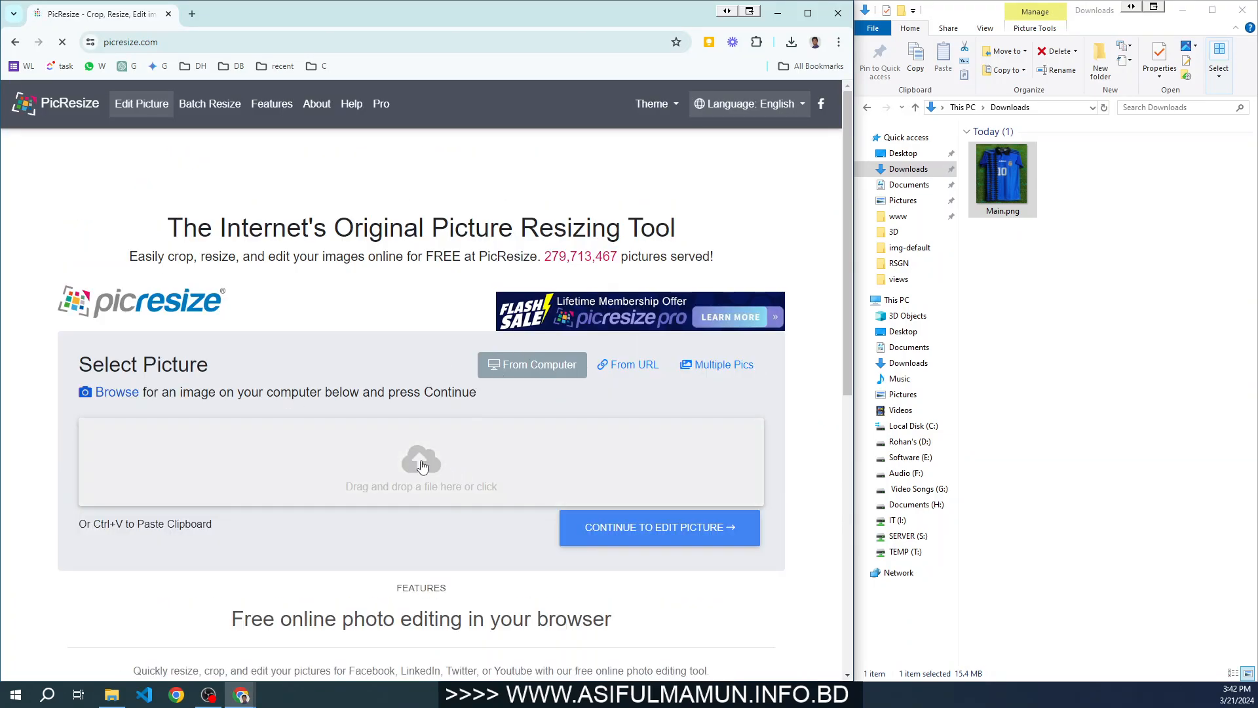
left_click(422, 464)
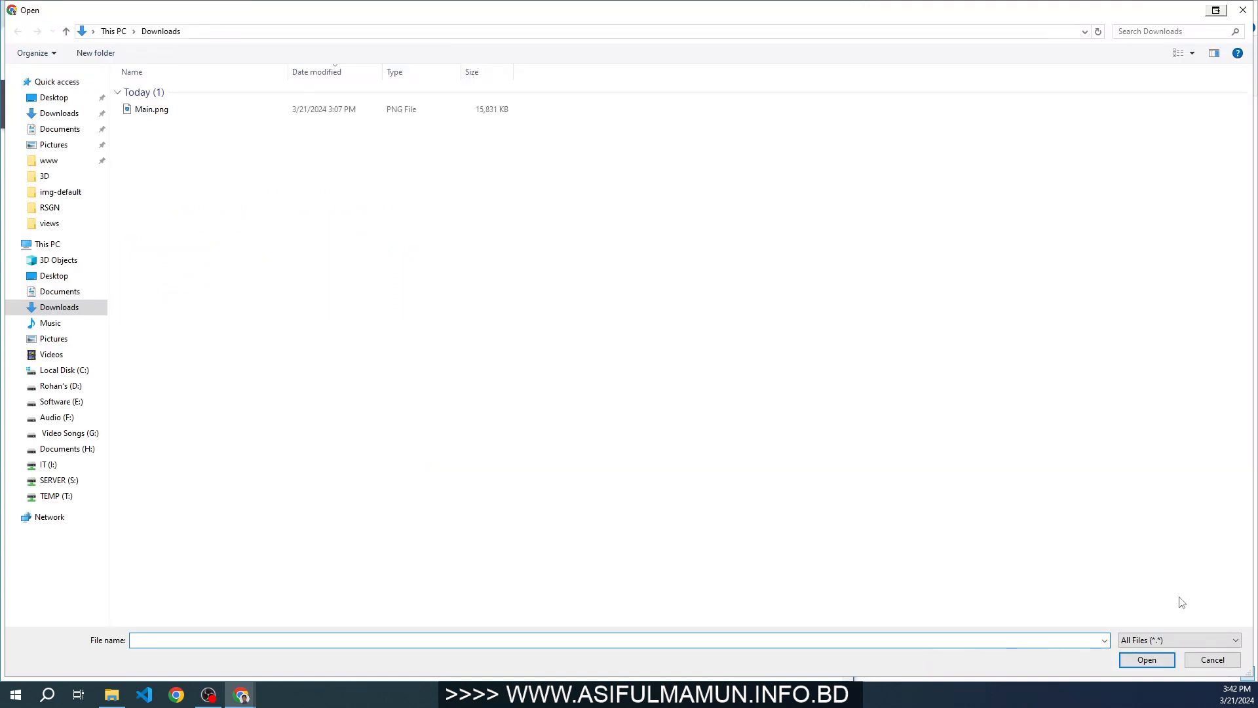
left_click(179, 112)
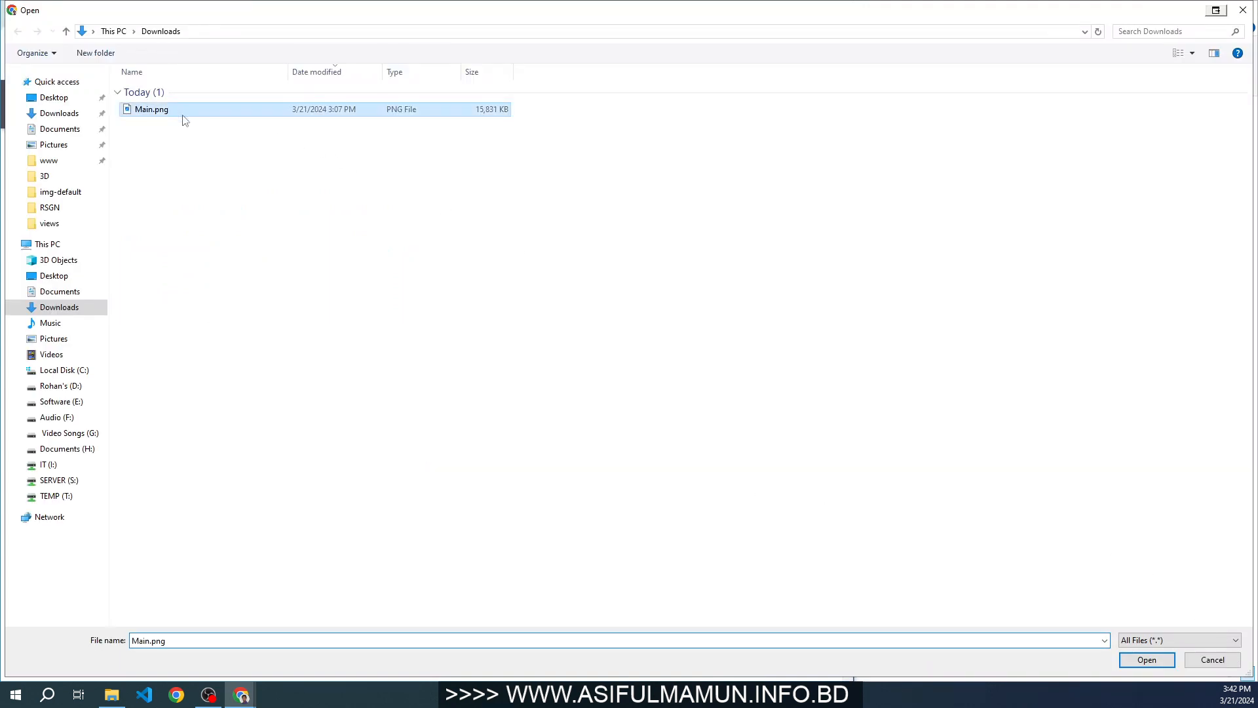
left_click(1212, 661)
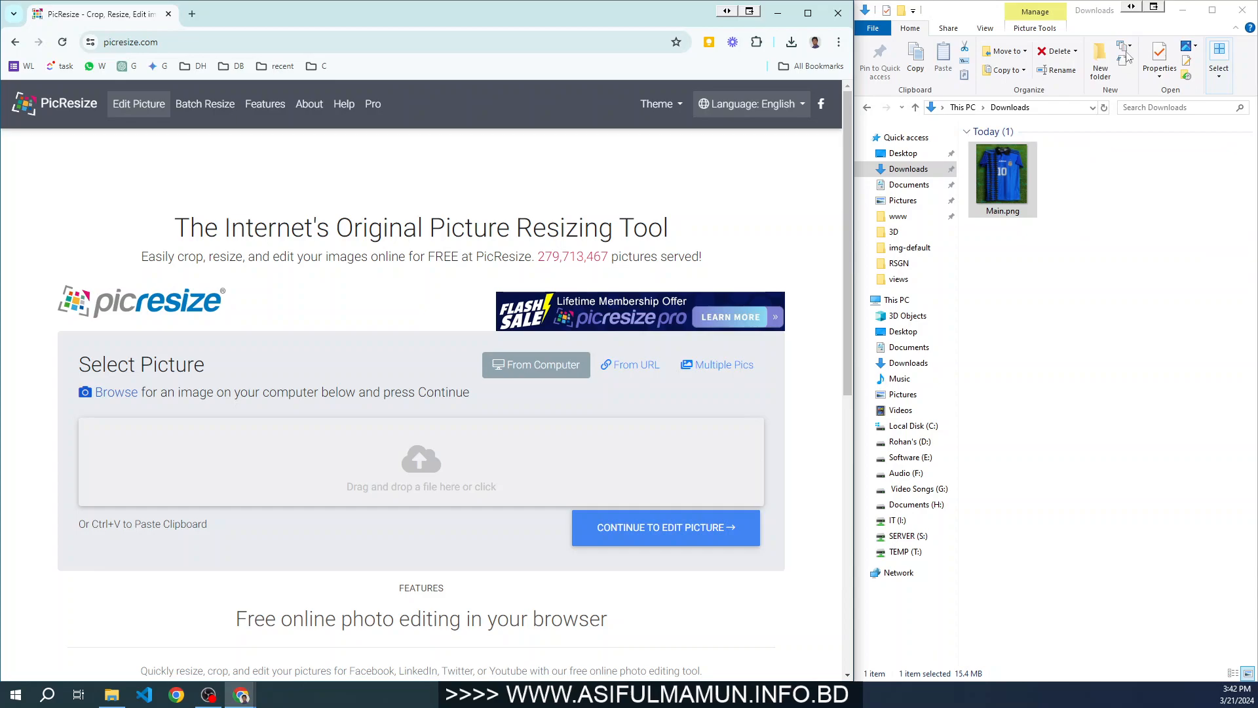
Step: Upload Main.png from the Downloads folder window to the picture selection area and continue to the edit page
left_click_drag(972, 11, 976, 37)
left_click_drag(1009, 196, 378, 480)
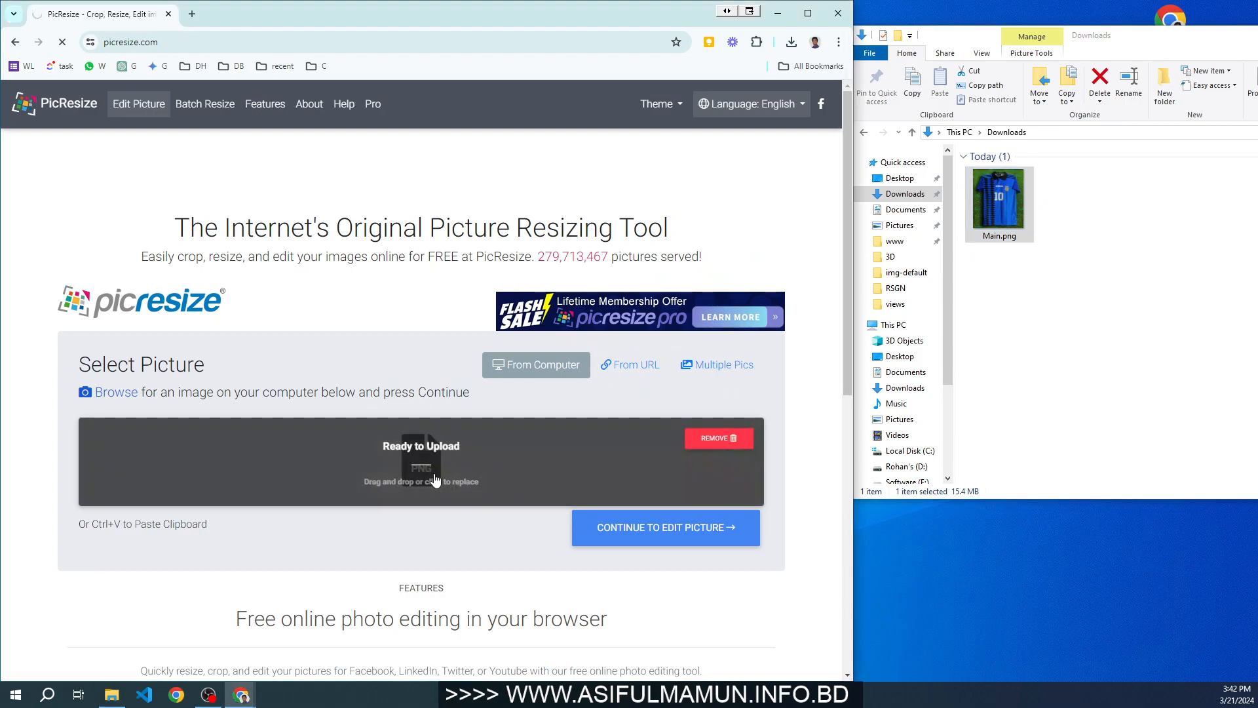
left_click(630, 524)
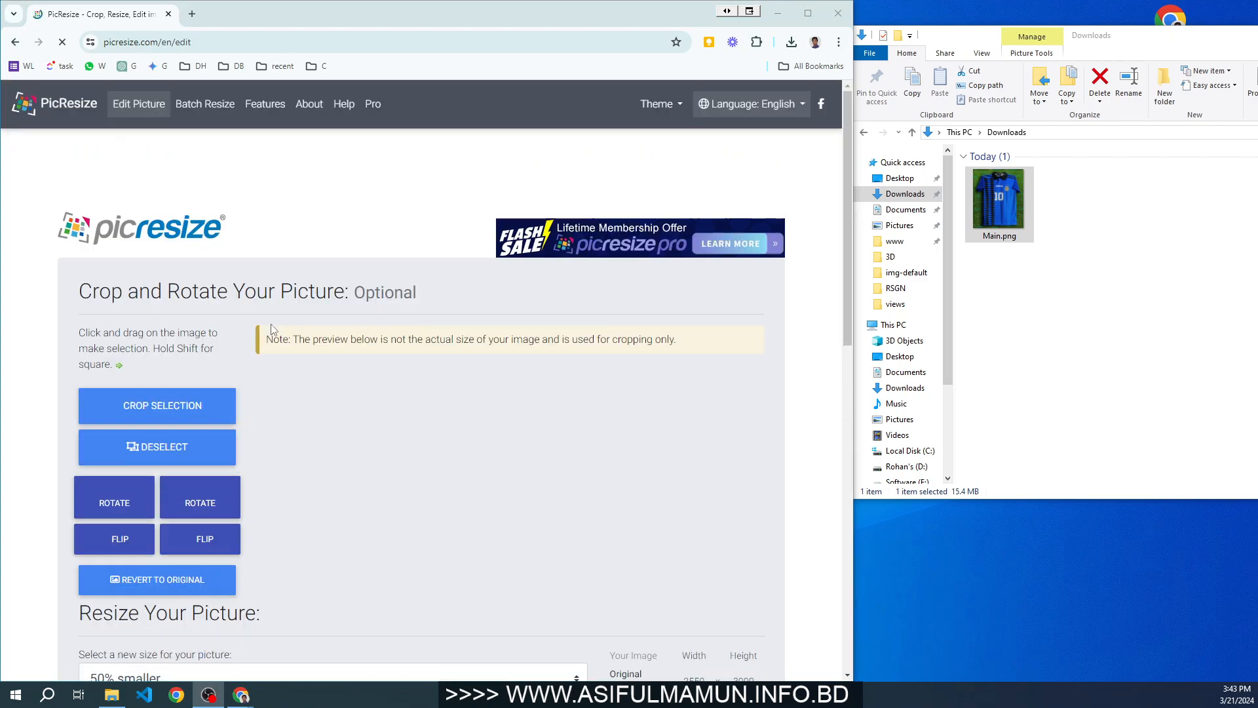
Step: Compare the original and cropped dimensions on the edit page with those in the detailed properties of Main.png
scroll(316, 388, "down", 3)
scroll(314, 391, "down", 4)
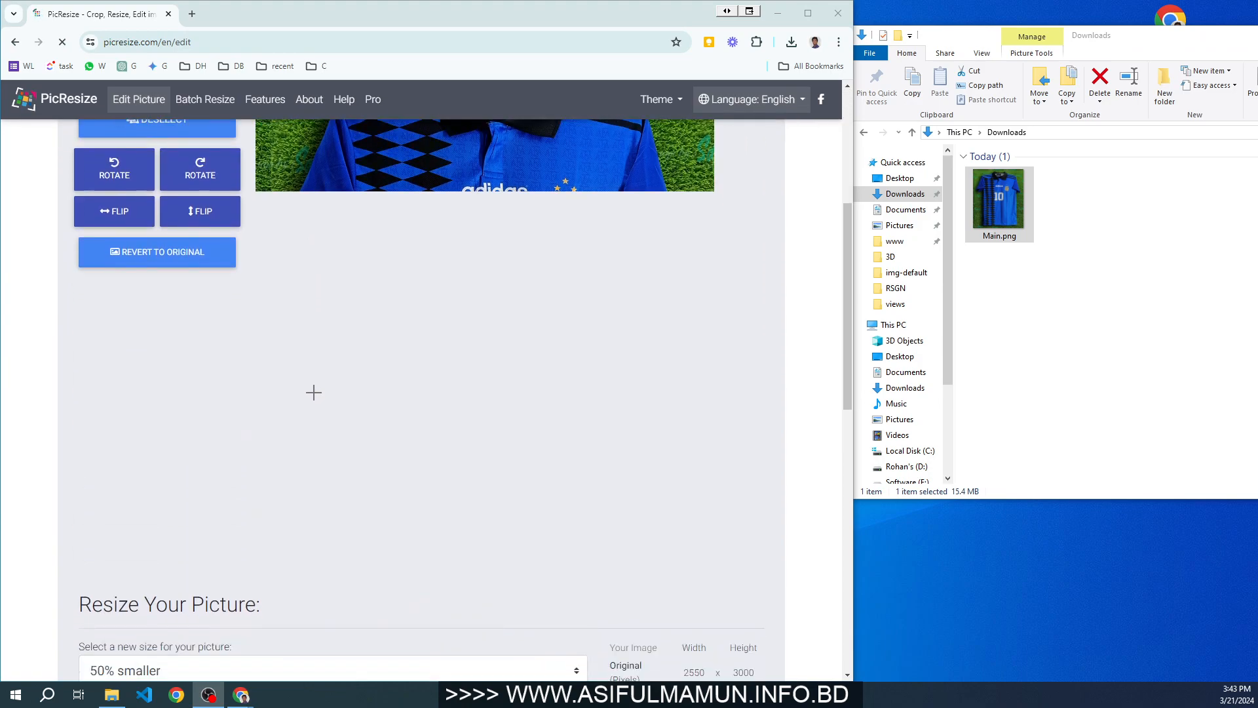
scroll(318, 409, "down", 2)
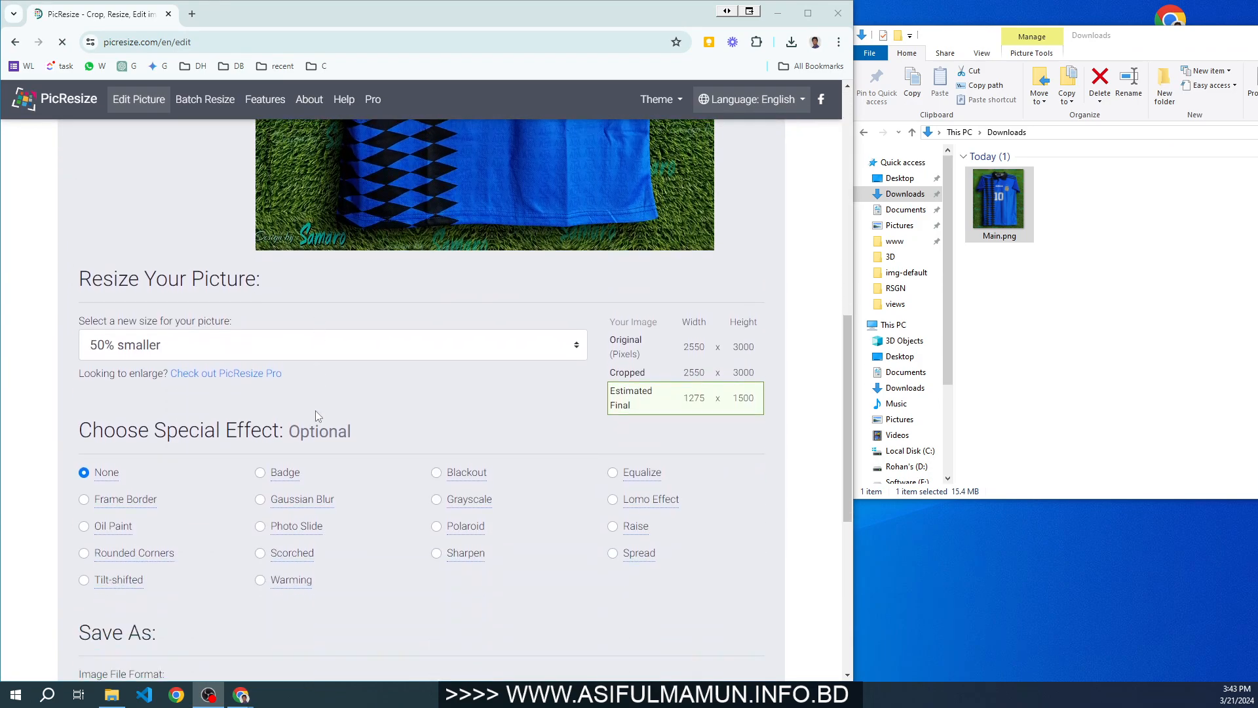
left_click_drag(688, 346, 708, 345)
right_click(1004, 212)
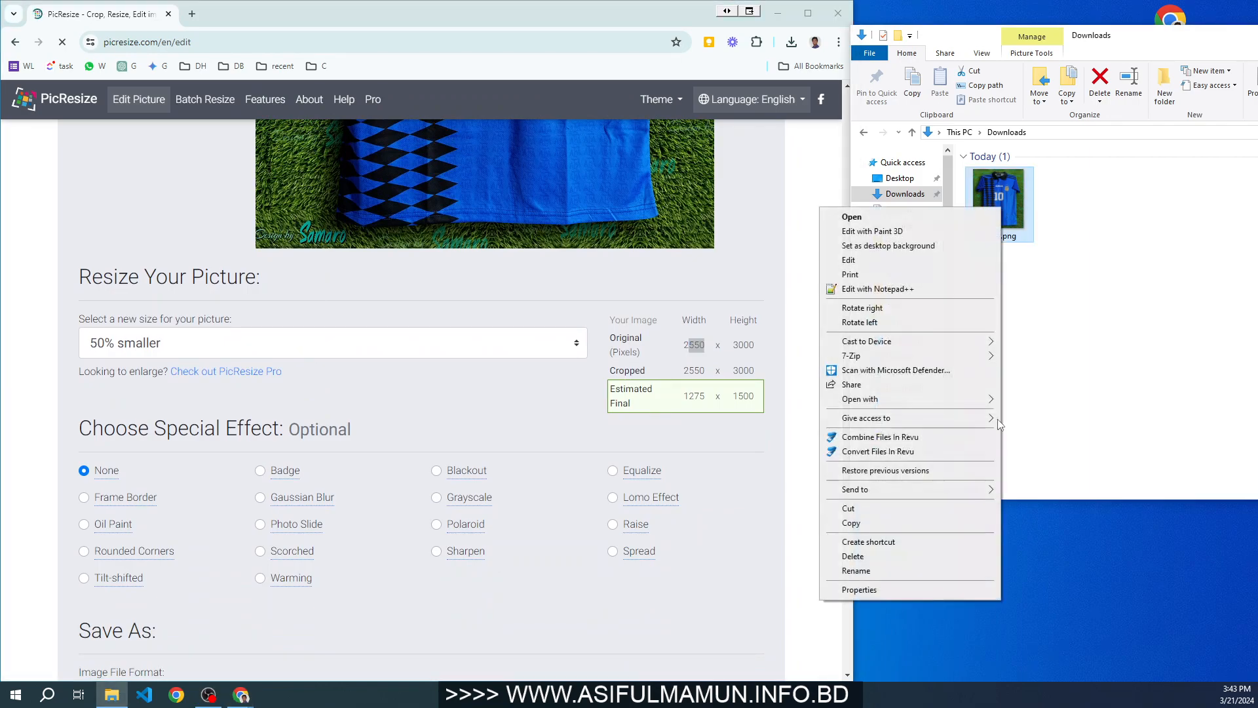
left_click(918, 589)
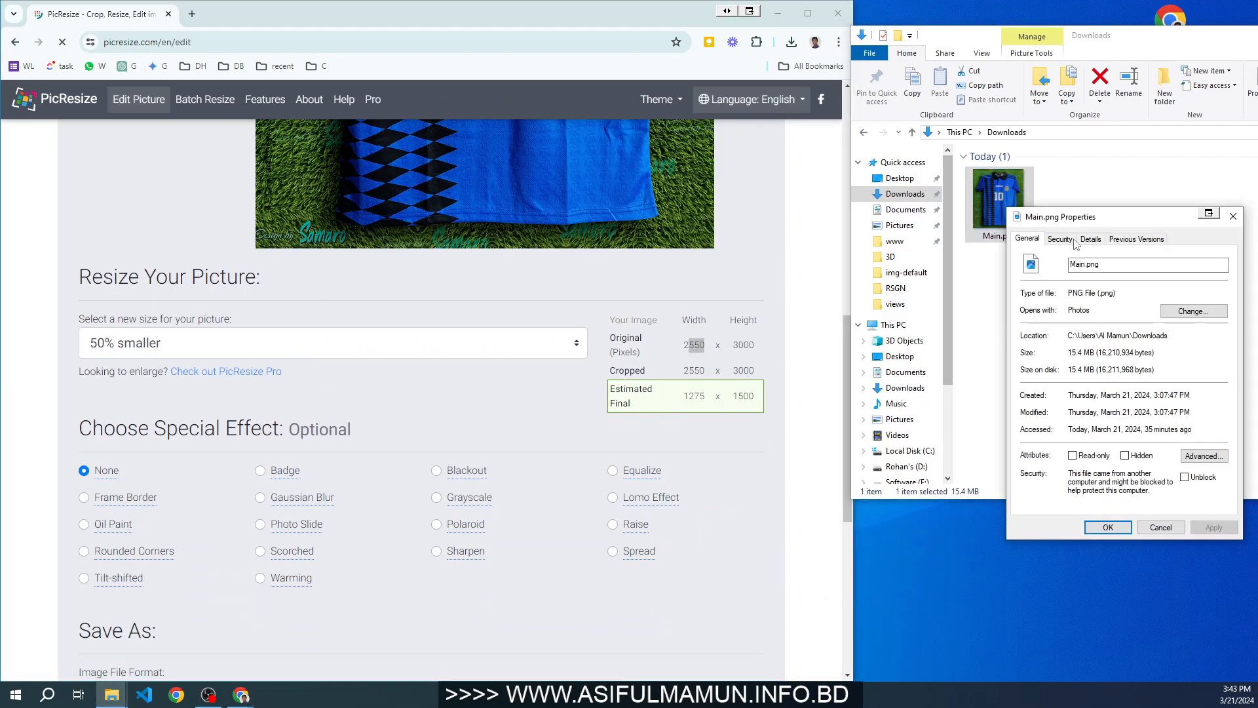
left_click(1091, 238)
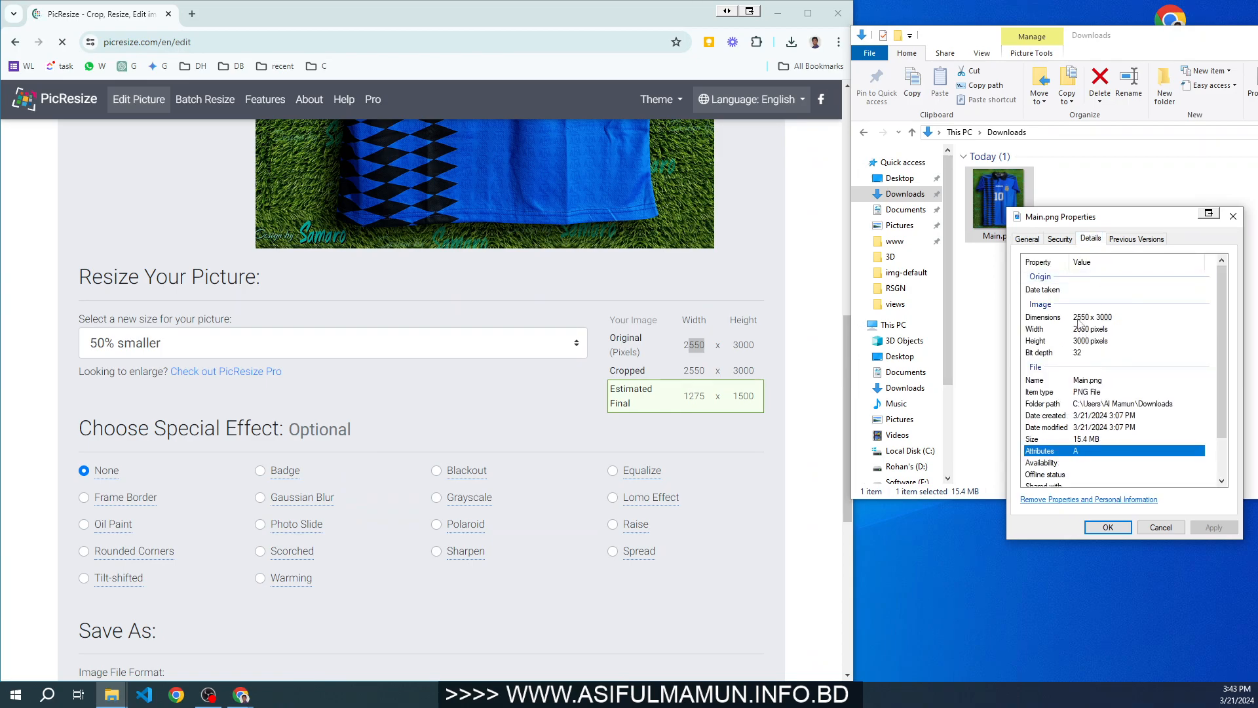
left_click(1101, 318)
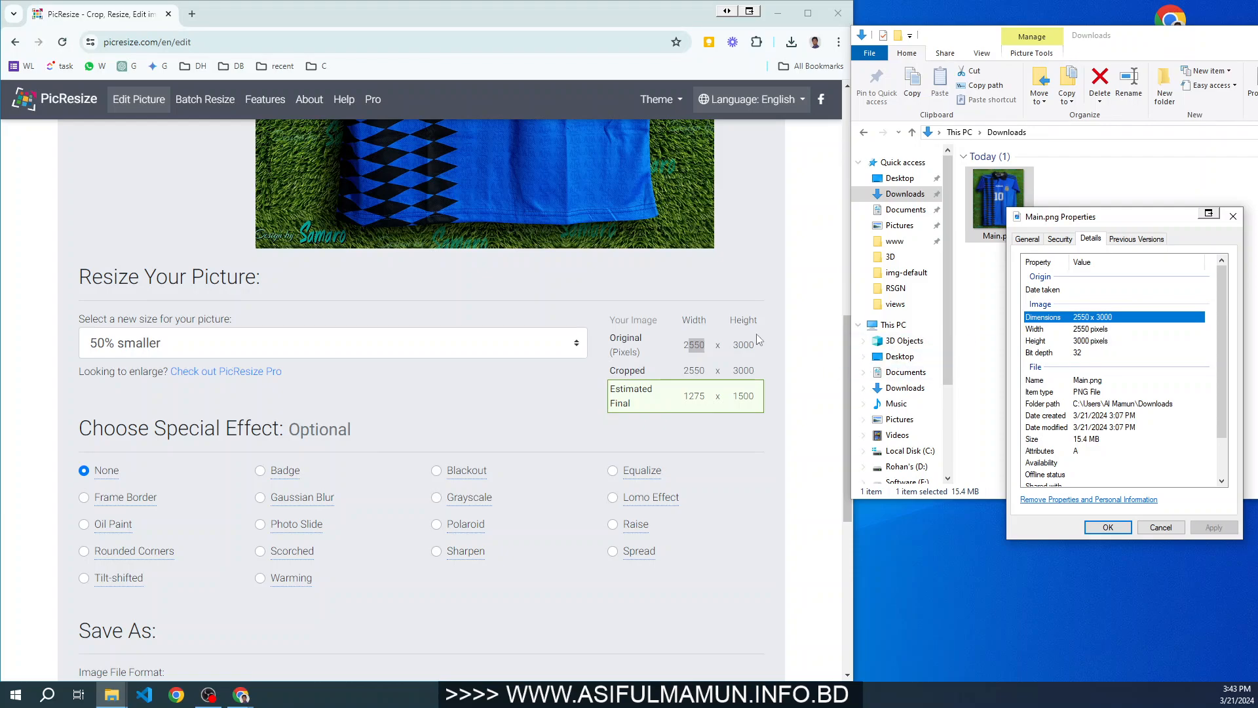
left_click_drag(649, 372, 758, 370)
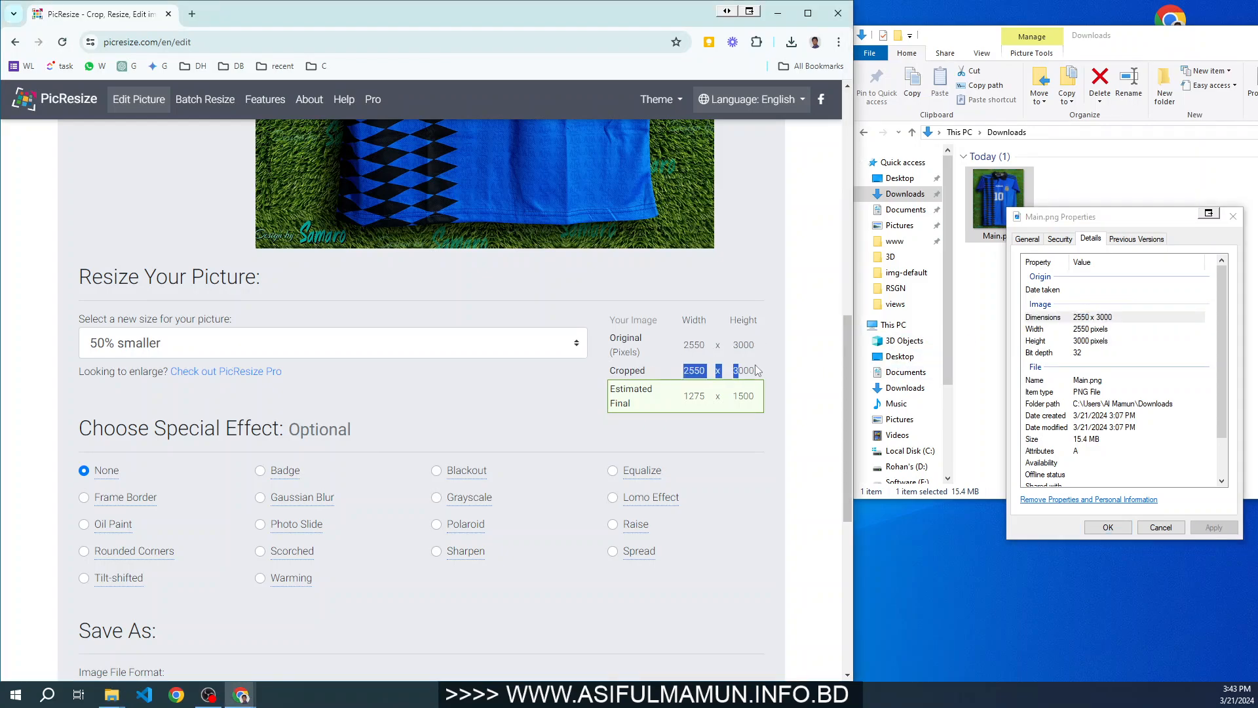
Step: Set the new picture size to "Fit to screen: 1024 resolution"
scroll(183, 352, "up", 9)
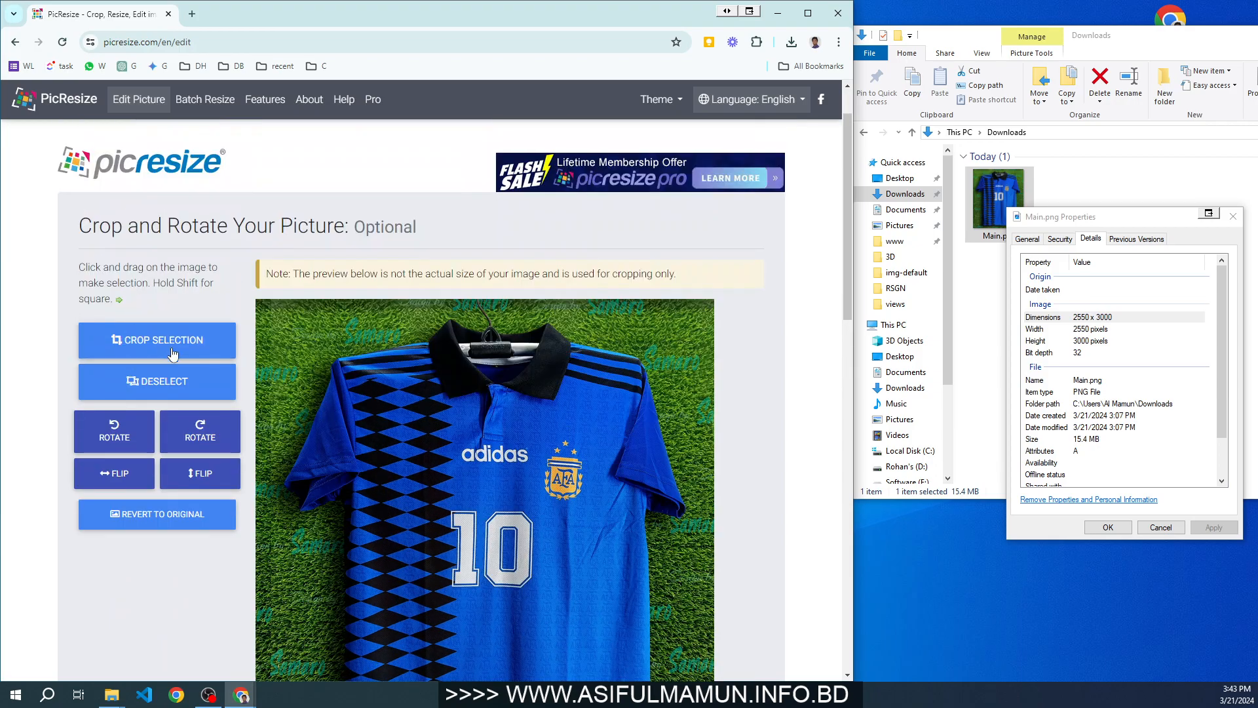
scroll(190, 365, "down", 3)
scroll(190, 364, "down", 5)
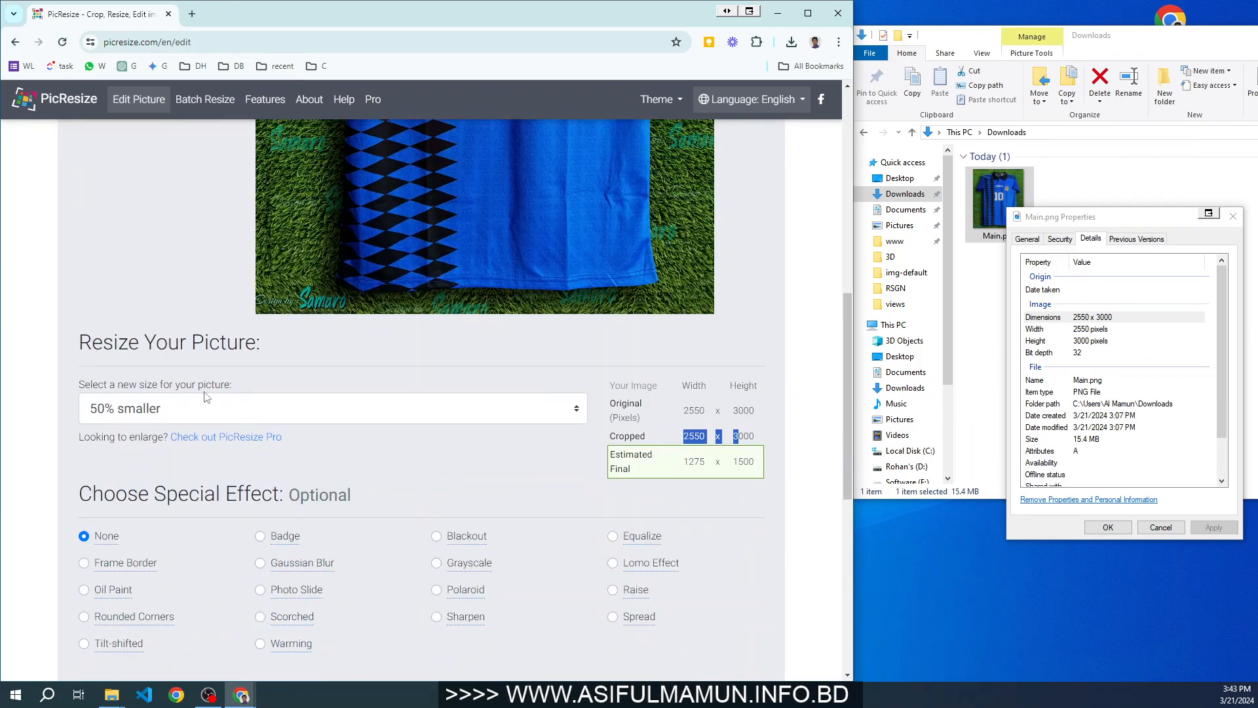
left_click(185, 409)
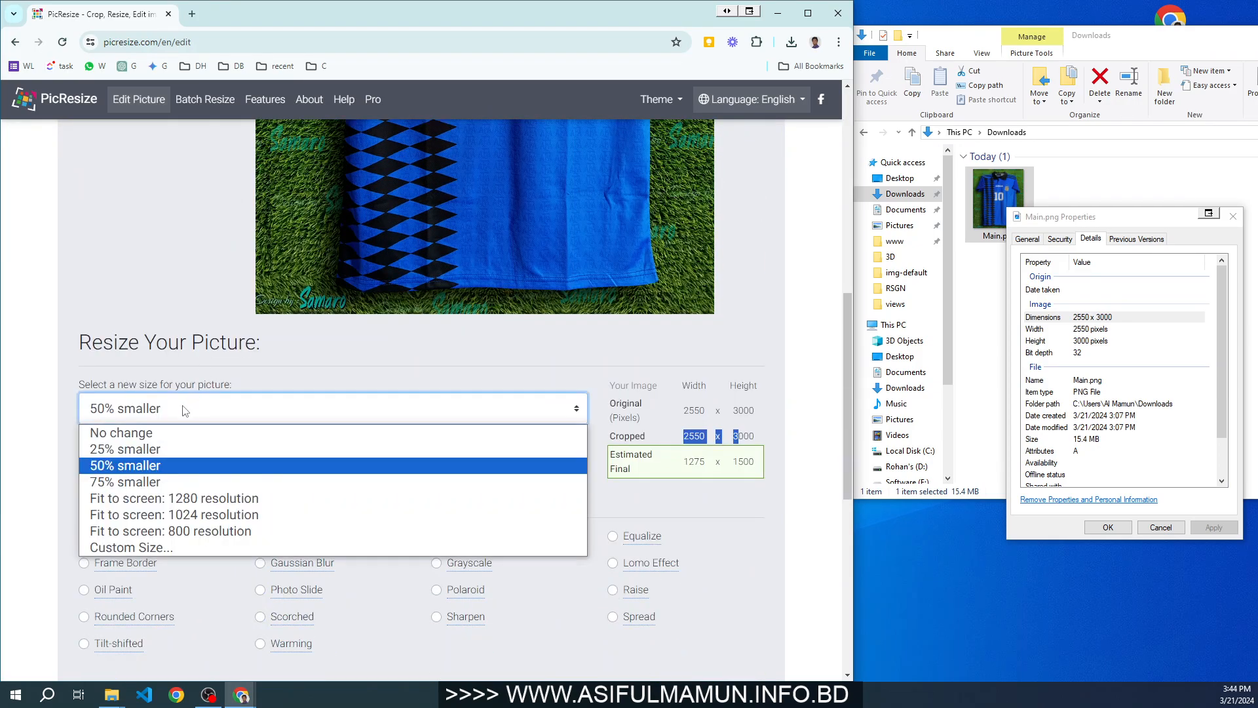
left_click(179, 532)
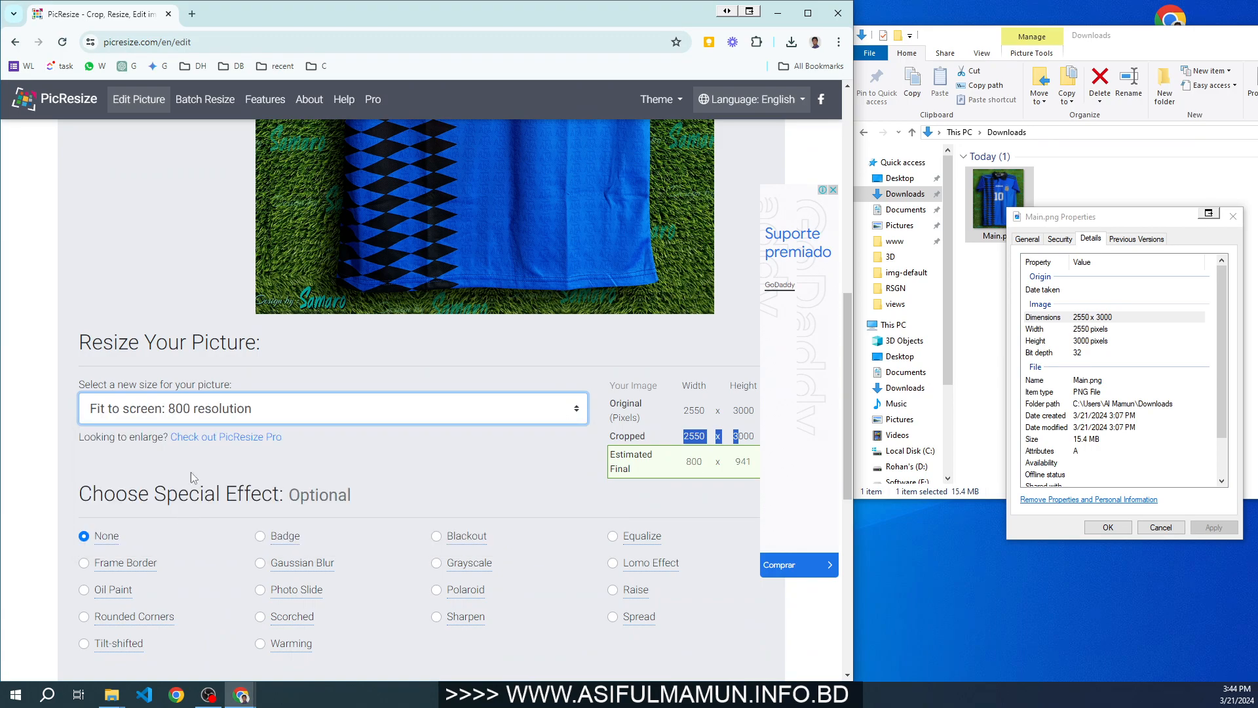
left_click(194, 410)
left_click(223, 513)
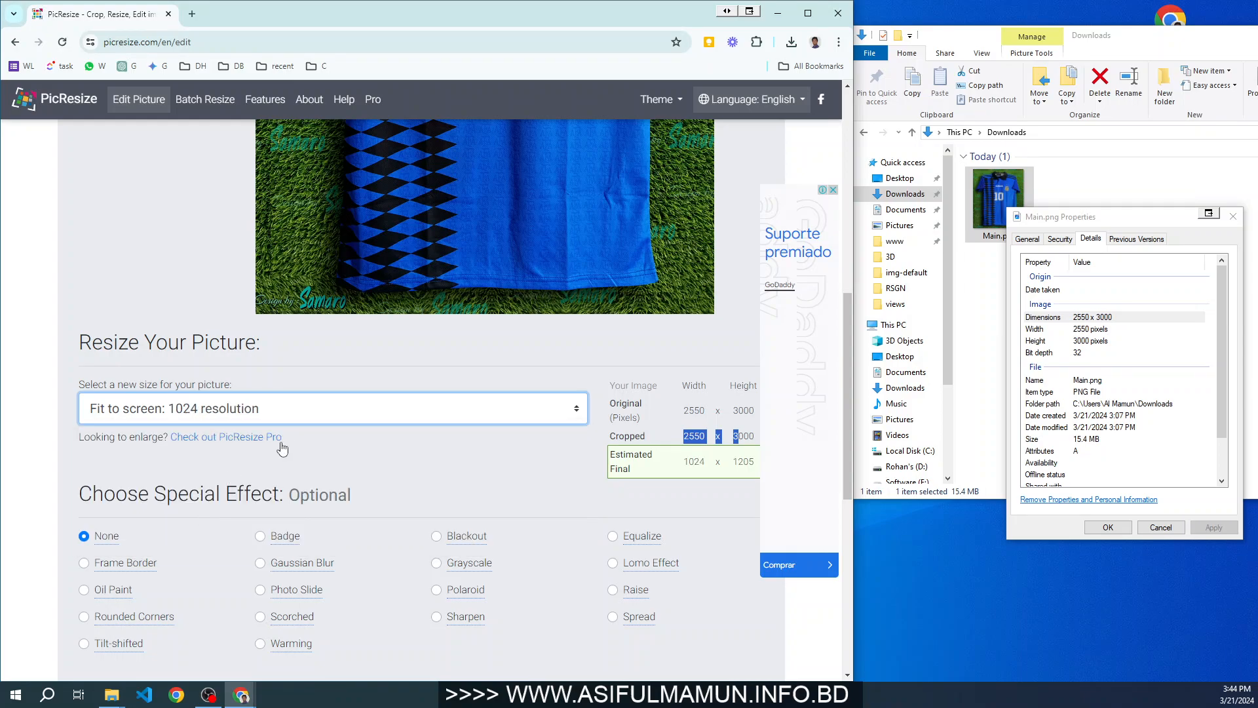
left_click(357, 451)
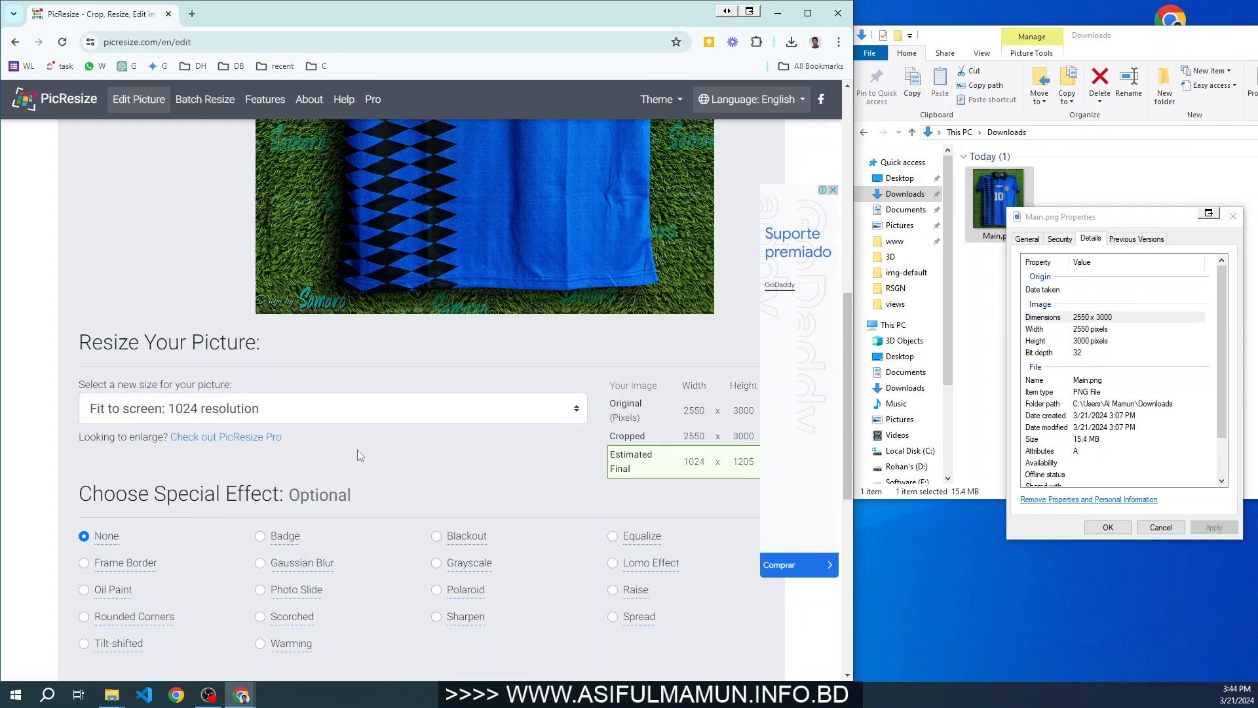
Step: Run the resize with no special effect and PNG as the image file format
scroll(359, 449, "down", 3)
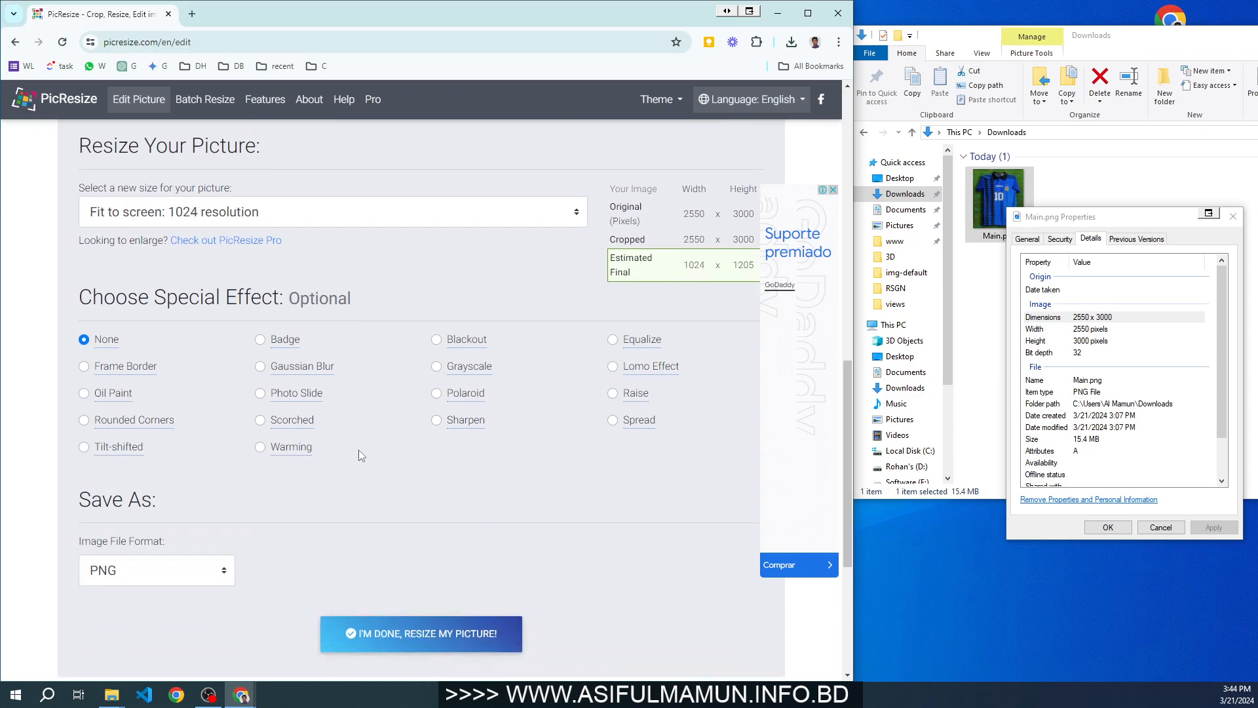
scroll(359, 452, "down", 3)
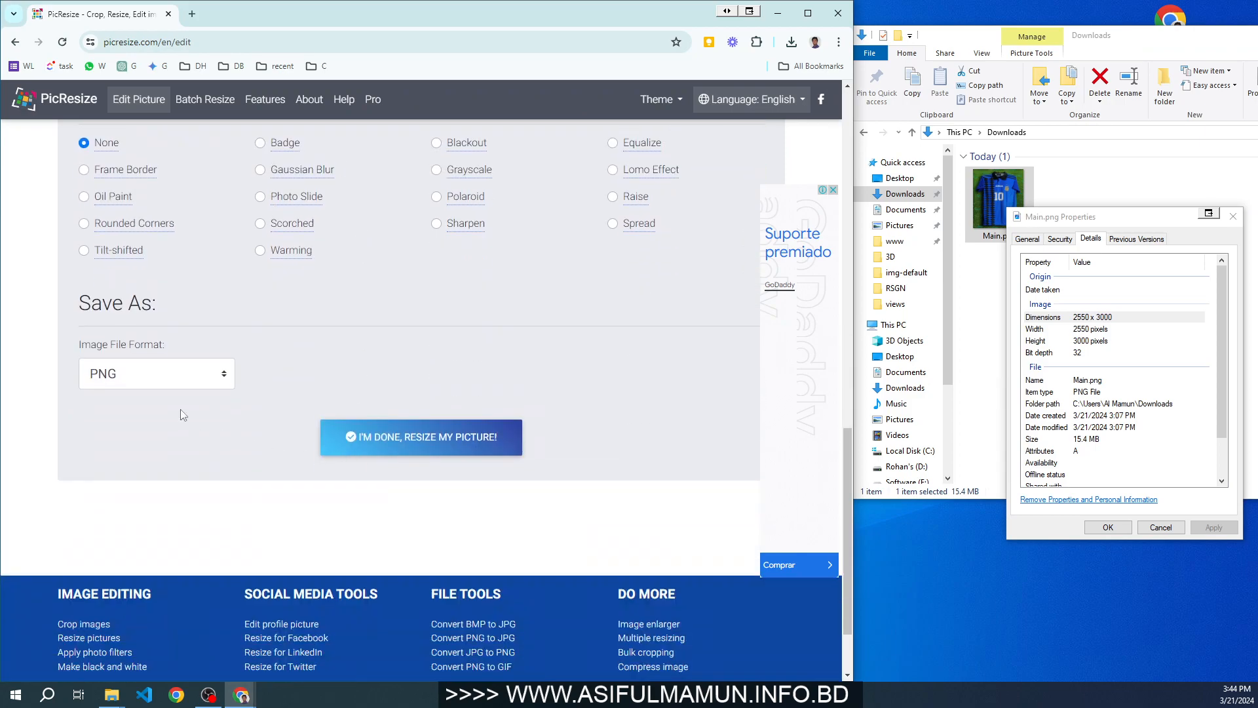
left_click(418, 437)
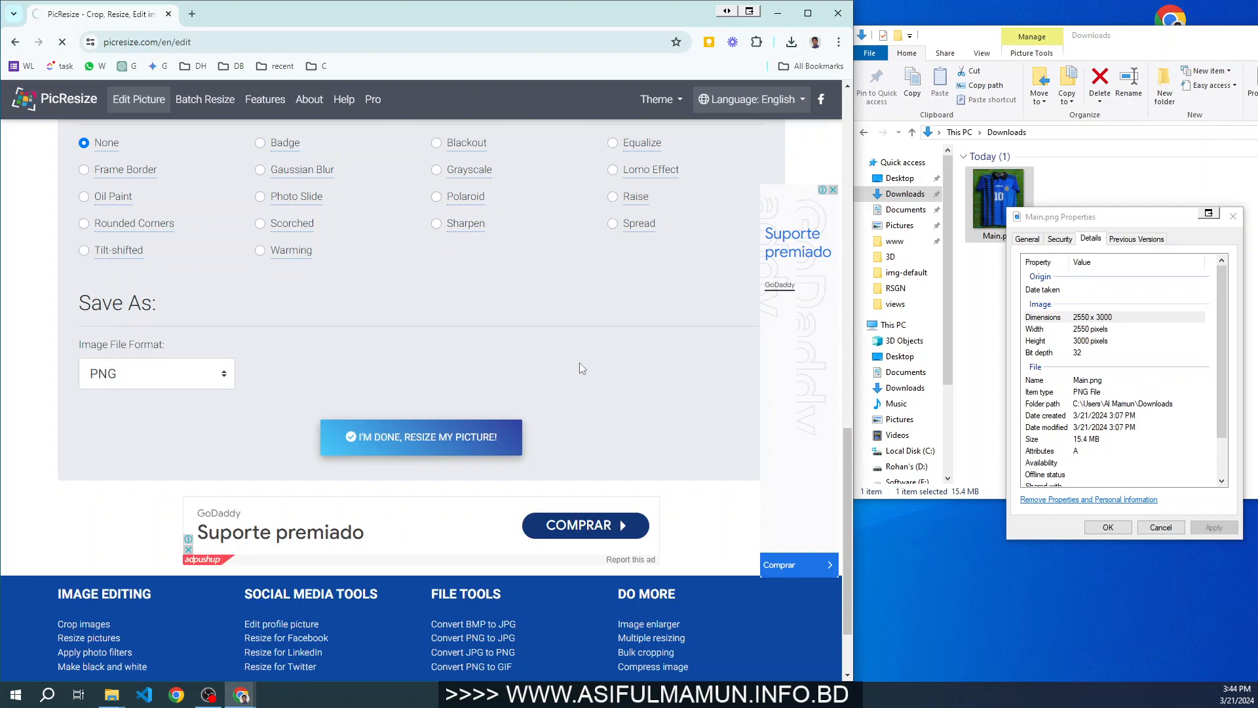
Step: Compare the original size and dimensions of Main.png with the new width, height and file size on the results page
left_click(1092, 440)
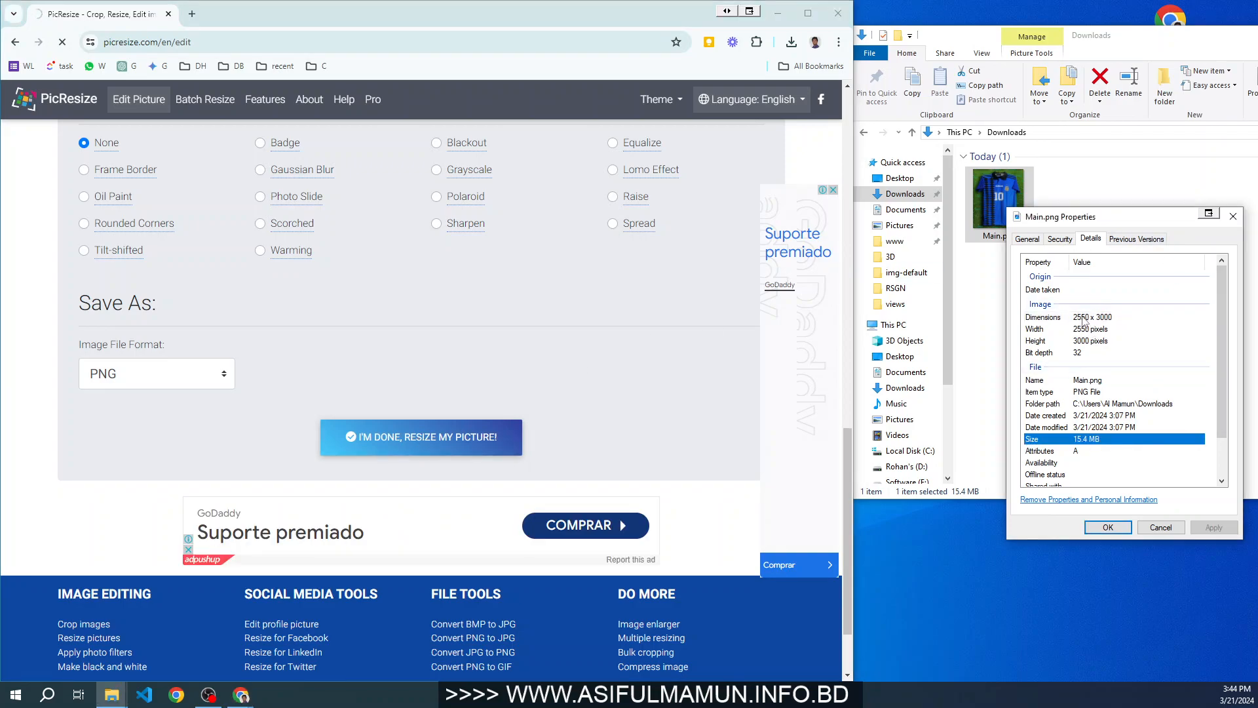
left_click(1106, 319)
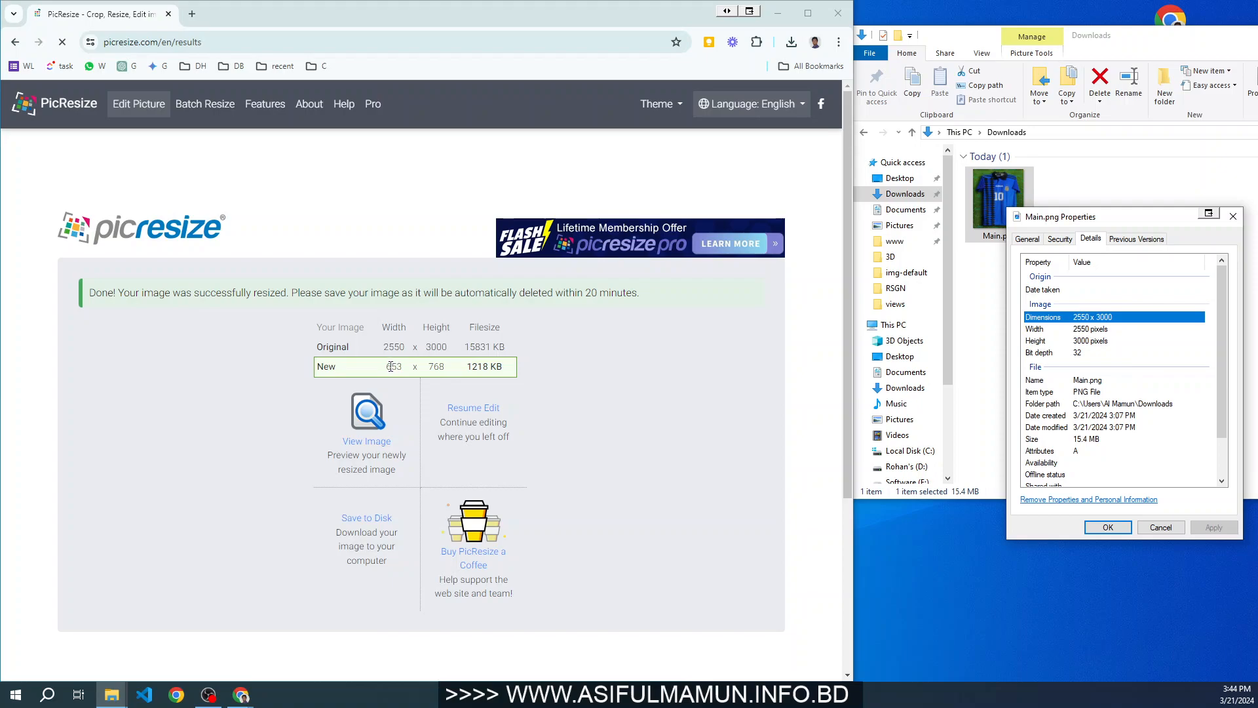
left_click(387, 369)
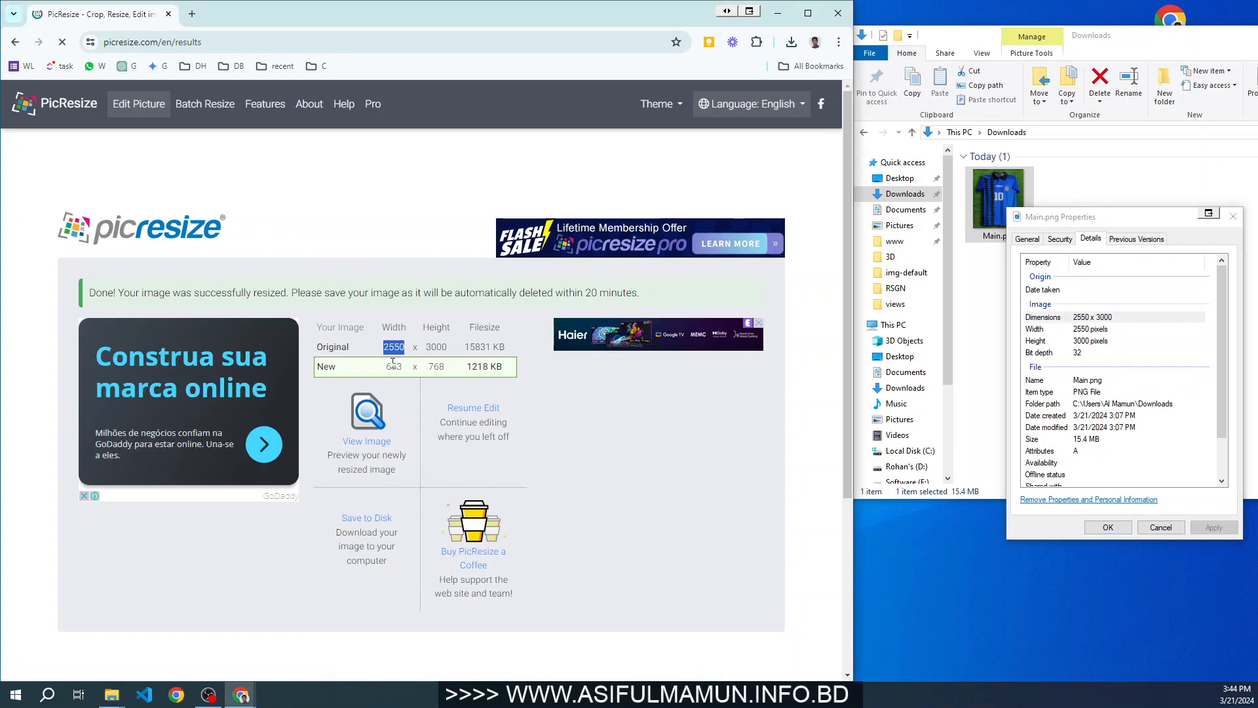
left_click_drag(386, 370, 407, 372)
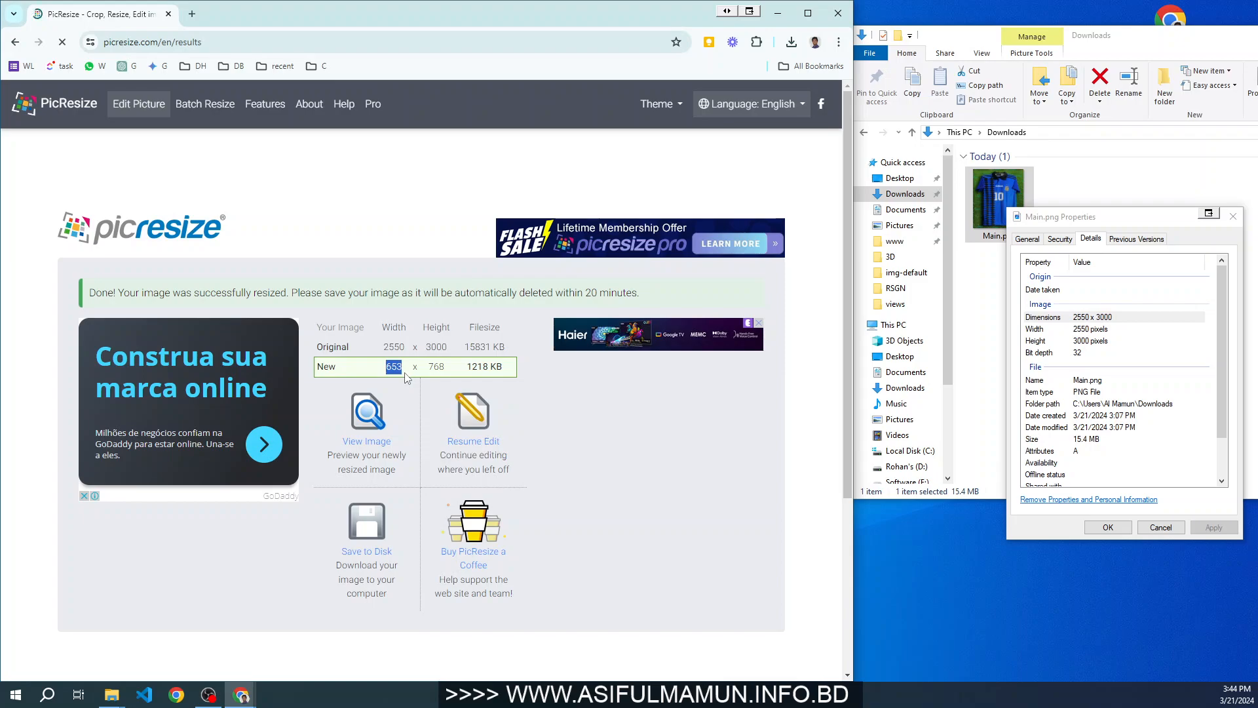
left_click_drag(429, 370, 446, 372)
left_click_drag(465, 348, 490, 366)
left_click(476, 363)
Step: Save the resized picture to disk, refresh the Downloads folder and select rsz_main.png to check its file size
left_click(374, 554)
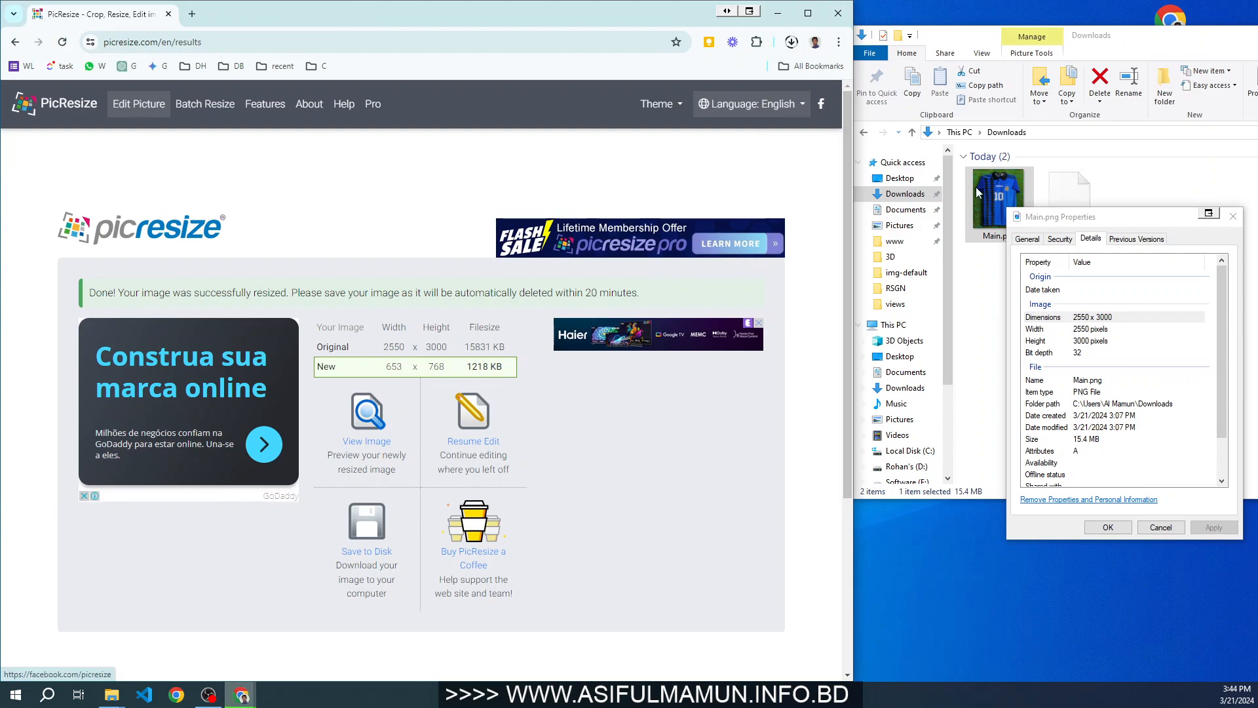
left_click_drag(1220, 217, 654, 189)
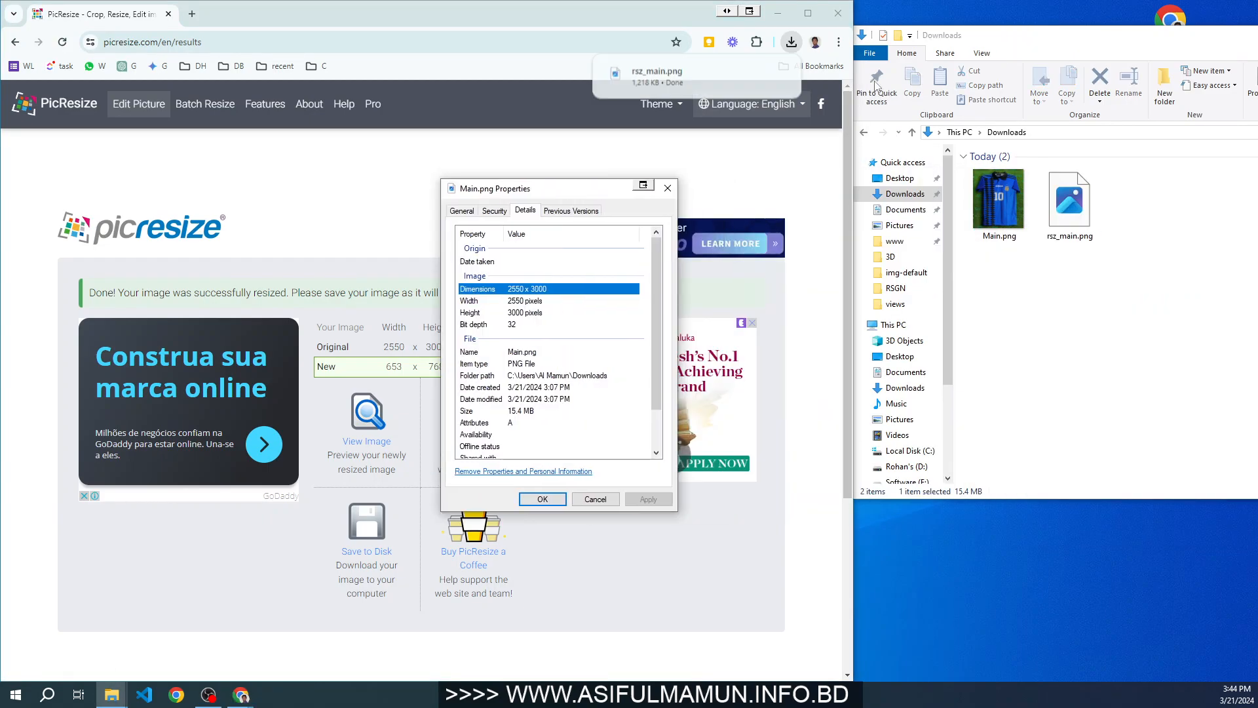
right_click(1054, 276)
left_click(1015, 335)
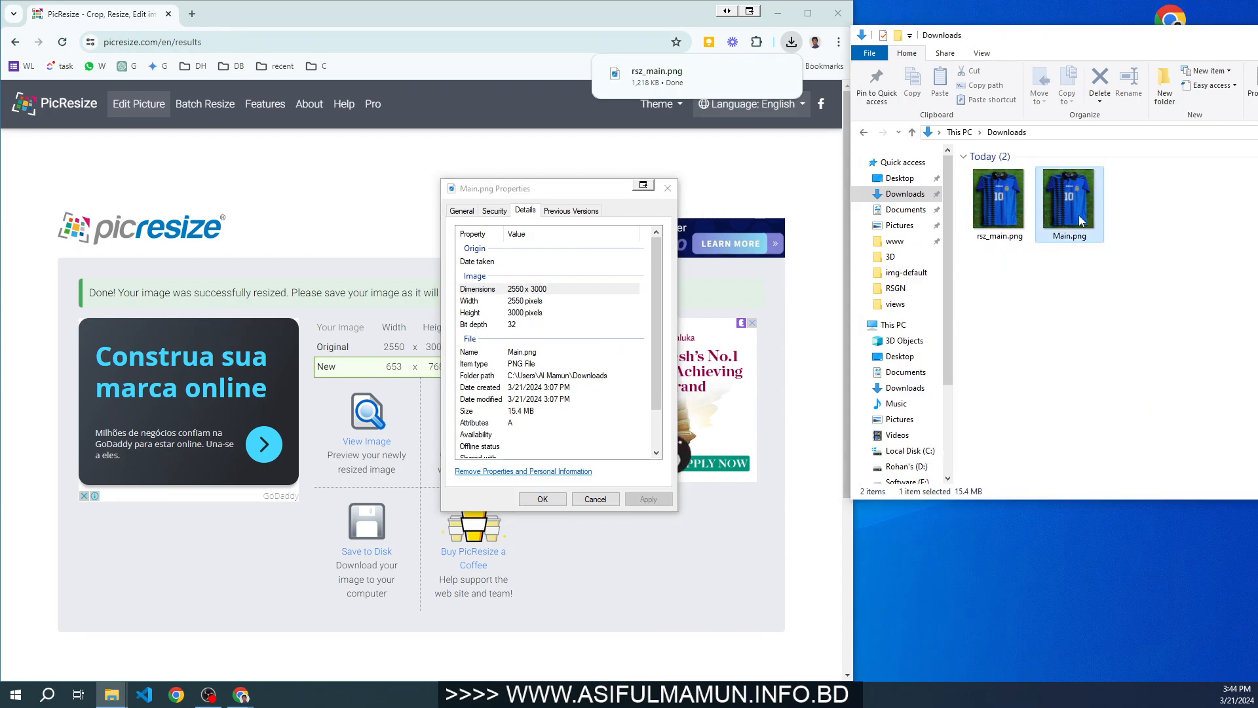
left_click(1025, 223)
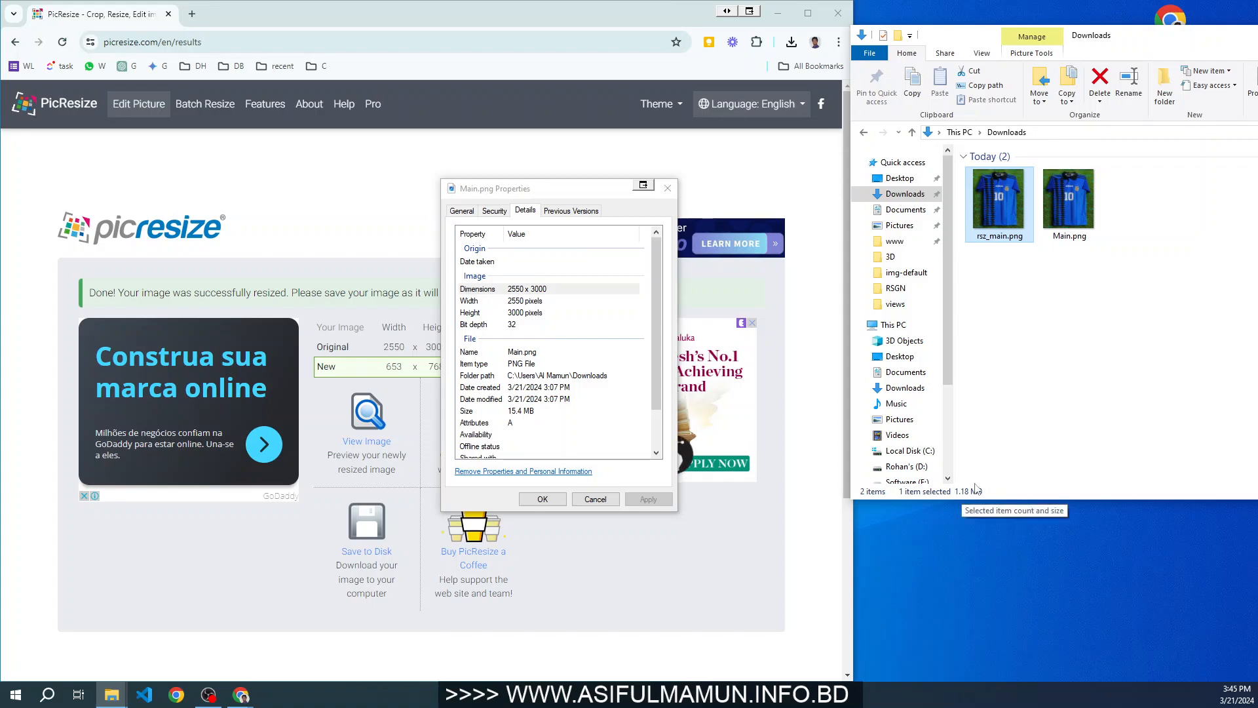
Step: Open the detailed properties of rsz_main.png beside the properties window of Main.png
right_click(998, 215)
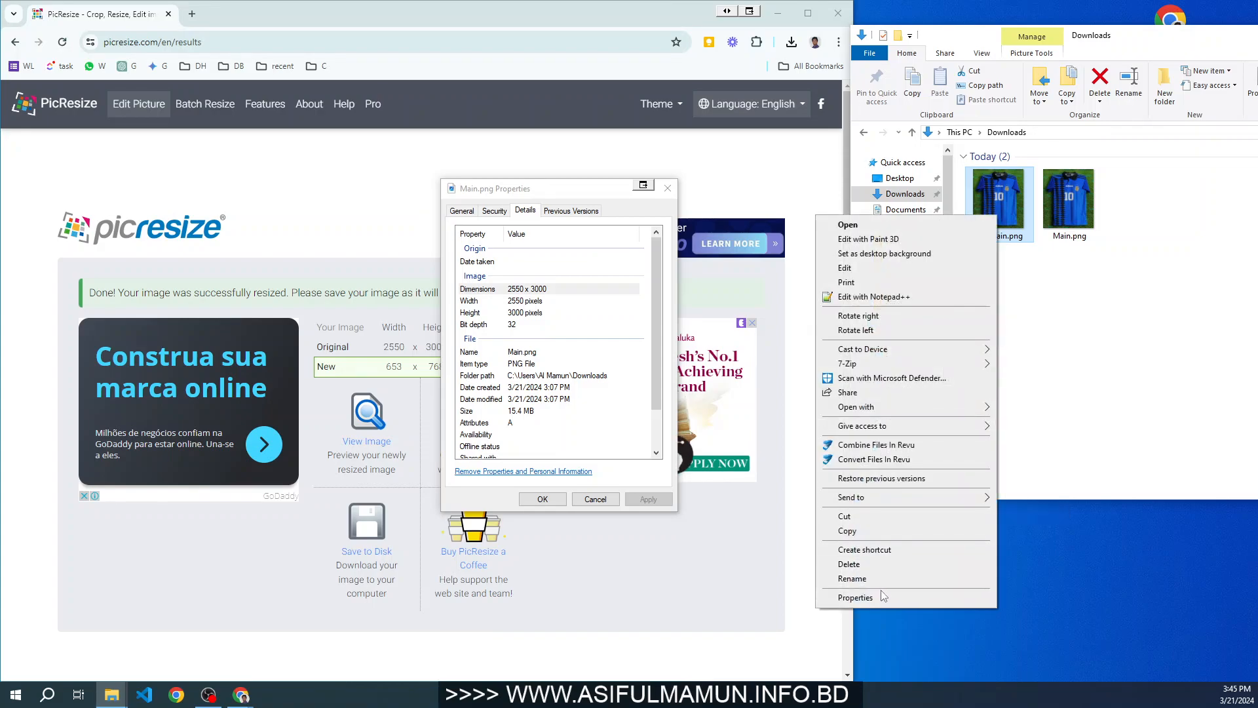
left_click(879, 597)
left_click_drag(1062, 224, 740, 196)
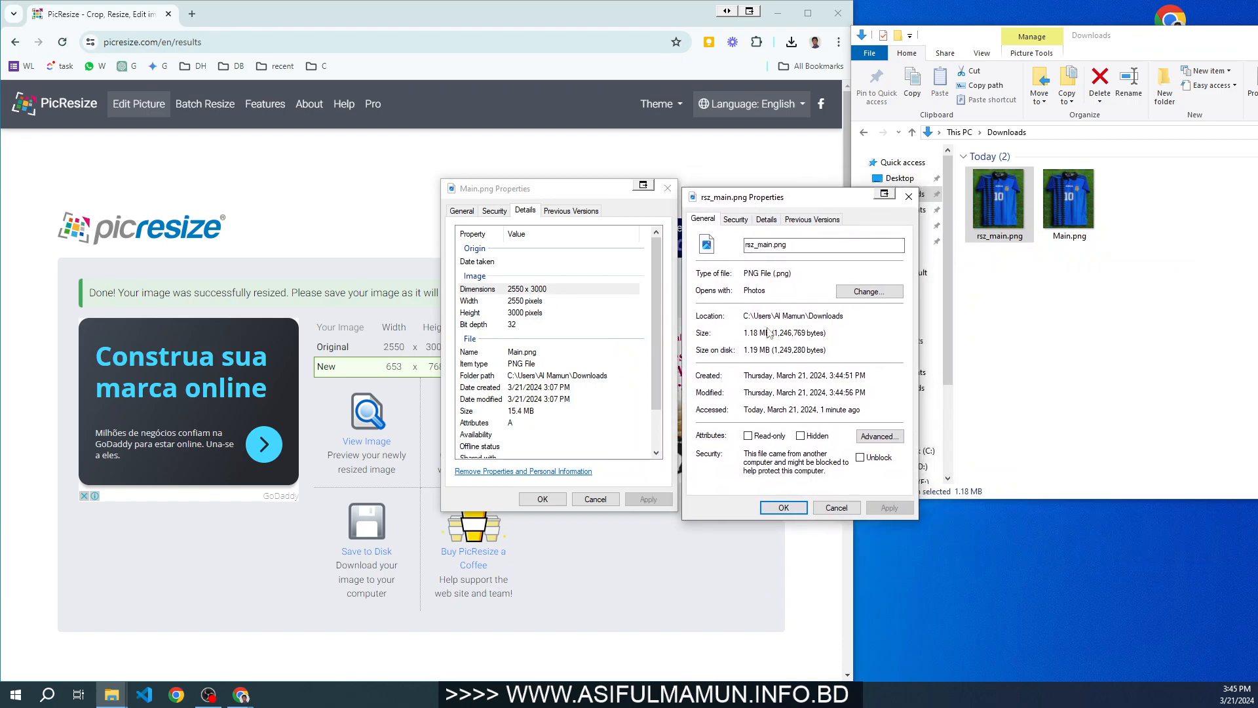
left_click(766, 219)
Step: Compare the dimensions and file size of rsz_main.png with those of Main.png, and close both properties windows
left_click(767, 299)
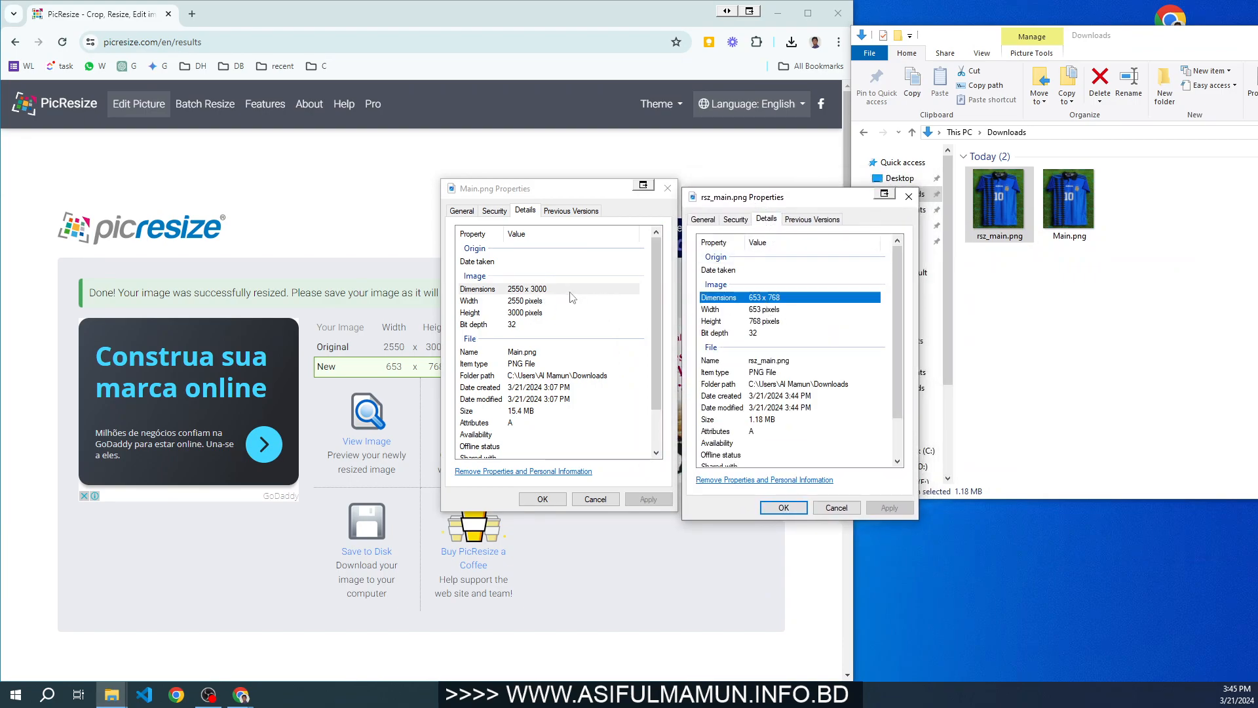
left_click(572, 292)
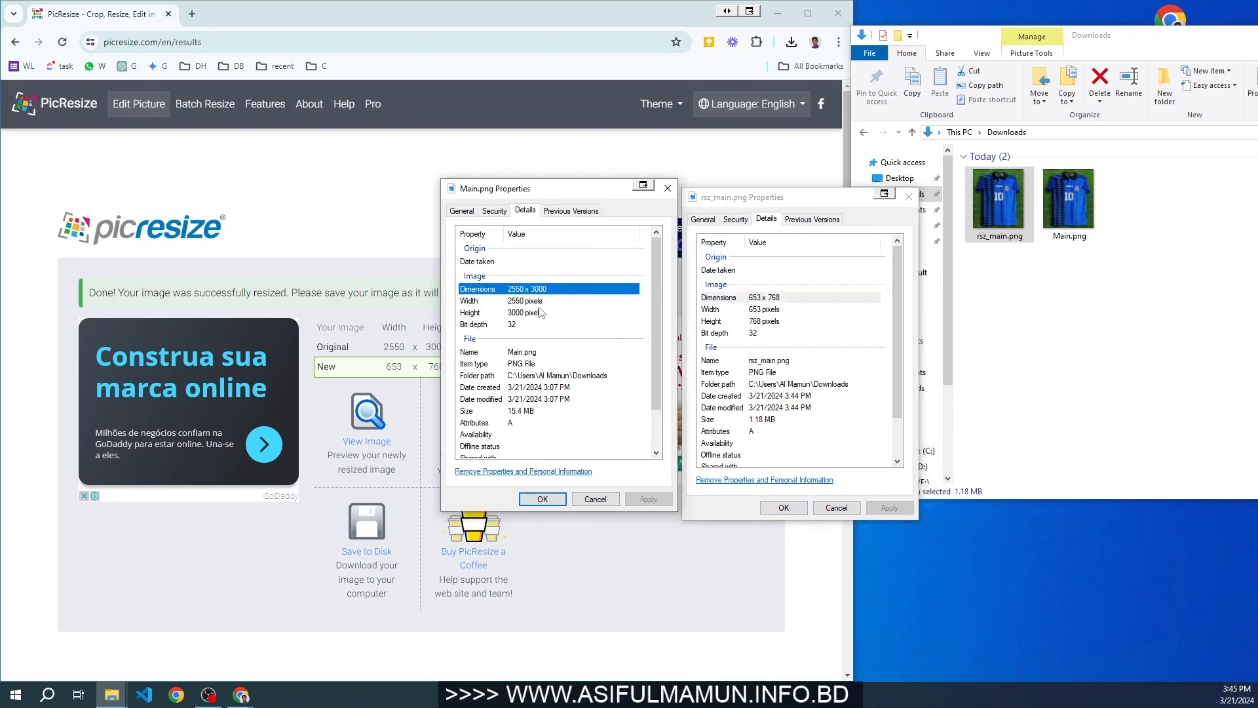
left_click(546, 412)
left_click(770, 420)
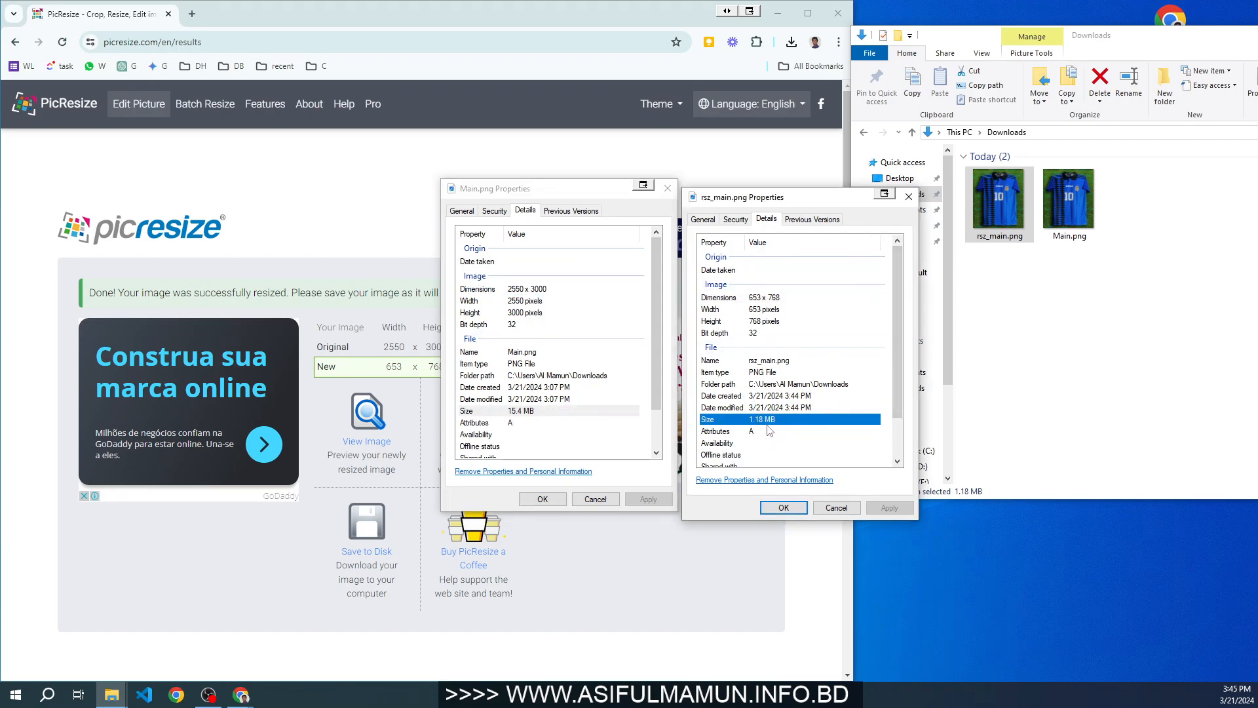
left_click(909, 198)
left_click(668, 188)
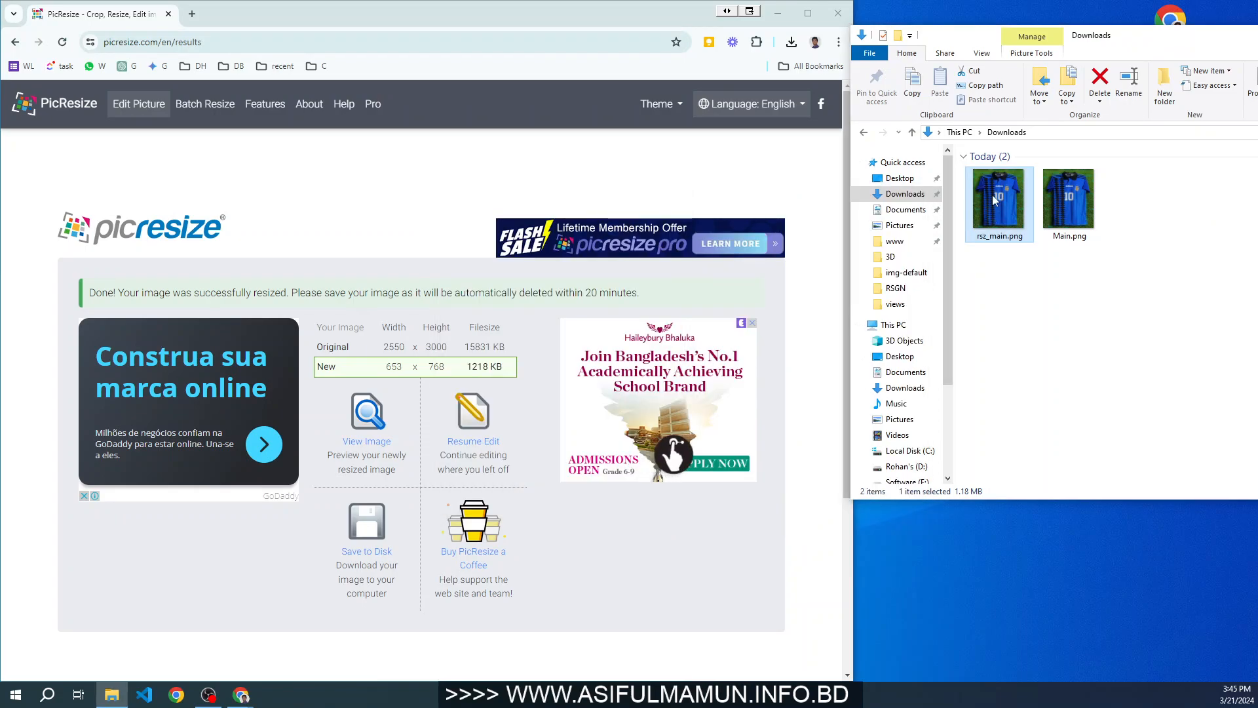
Step: Resize Main.png in Paint to 1000 pixels wide with the aspect ratio maintained, save it and close Paint
right_click(994, 200)
left_click(859, 249)
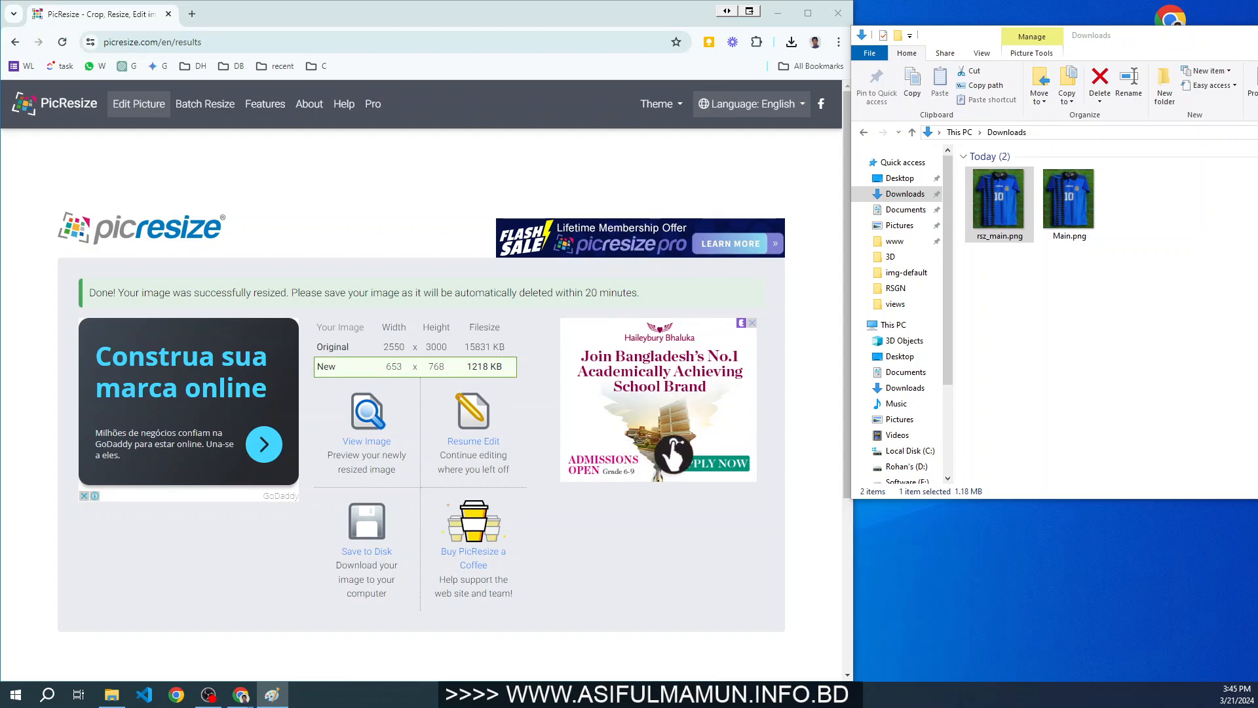
left_click(1063, 200)
right_click(1067, 208)
left_click(923, 253)
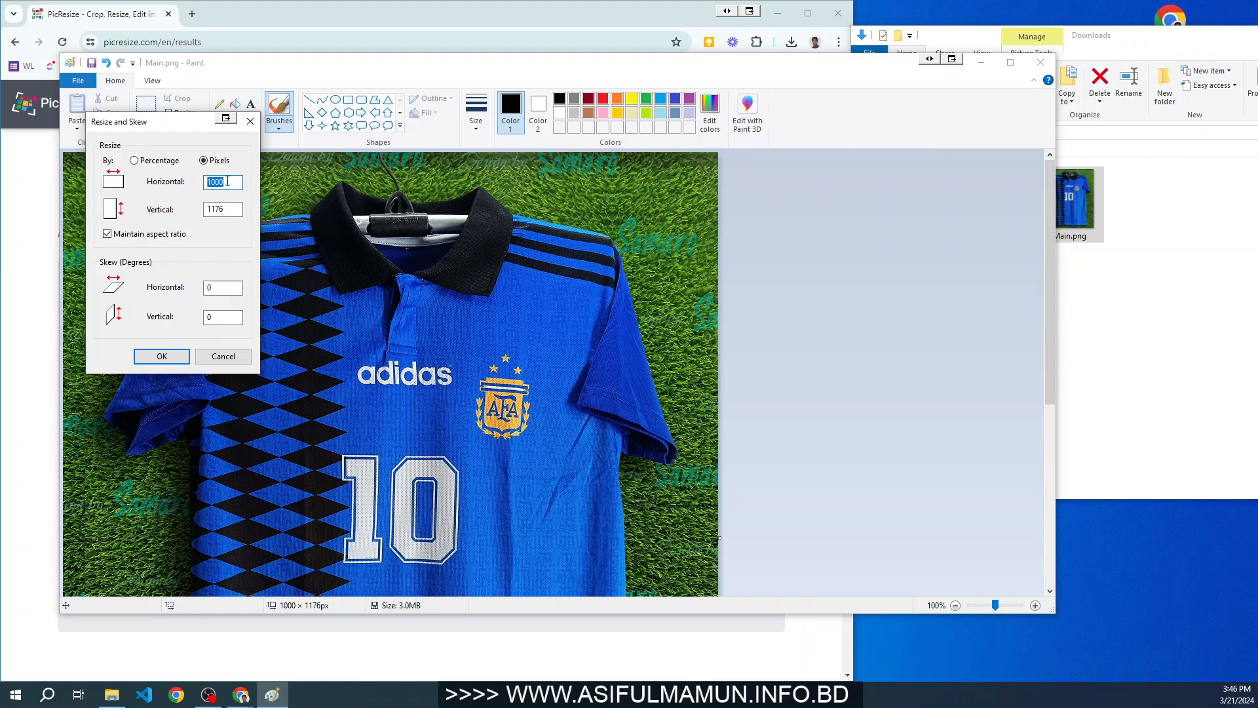
left_click(173, 354)
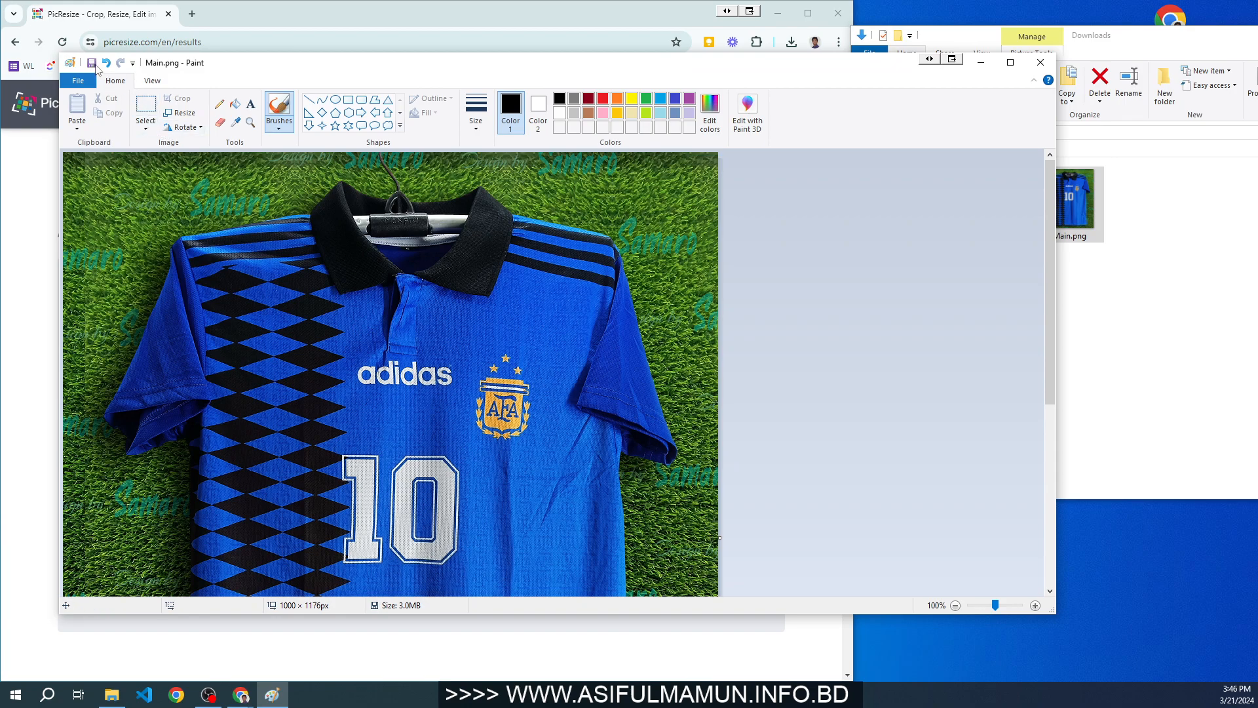
left_click(1041, 62)
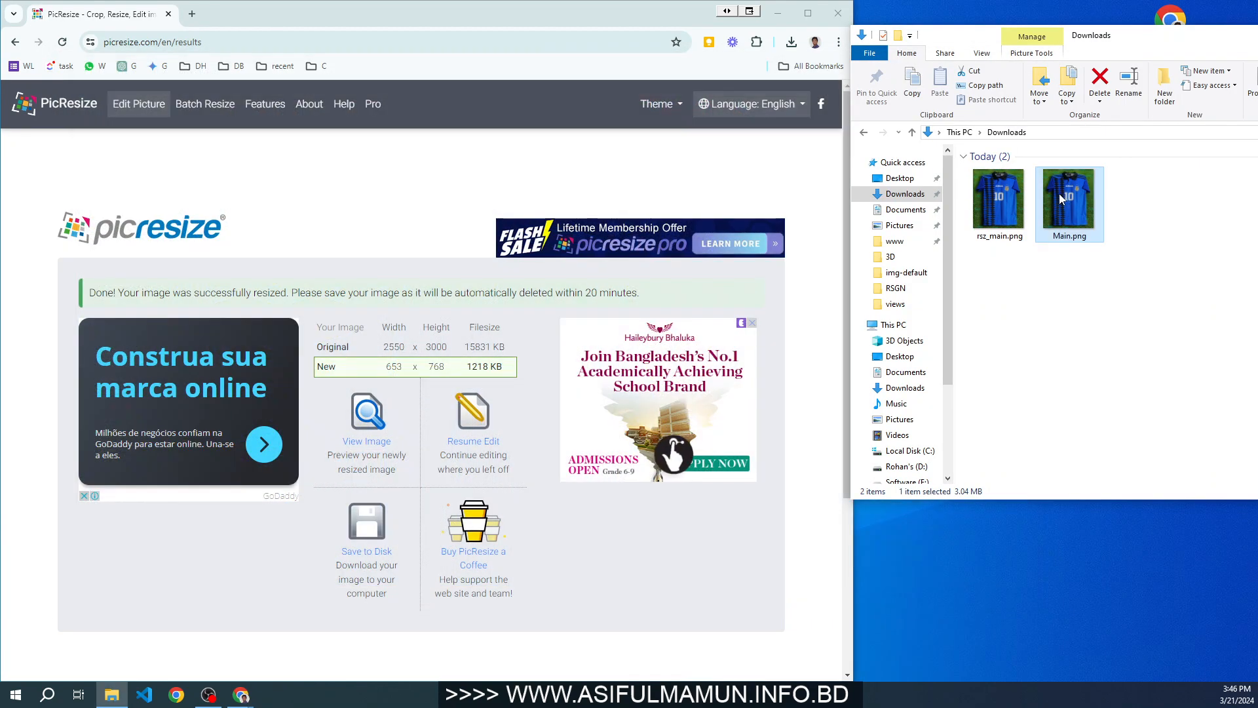
Step: Reopen Main.png in Paint, resize it to 800 pixels wide with the aspect ratio maintained, and save it
right_click(1060, 194)
left_click(906, 247)
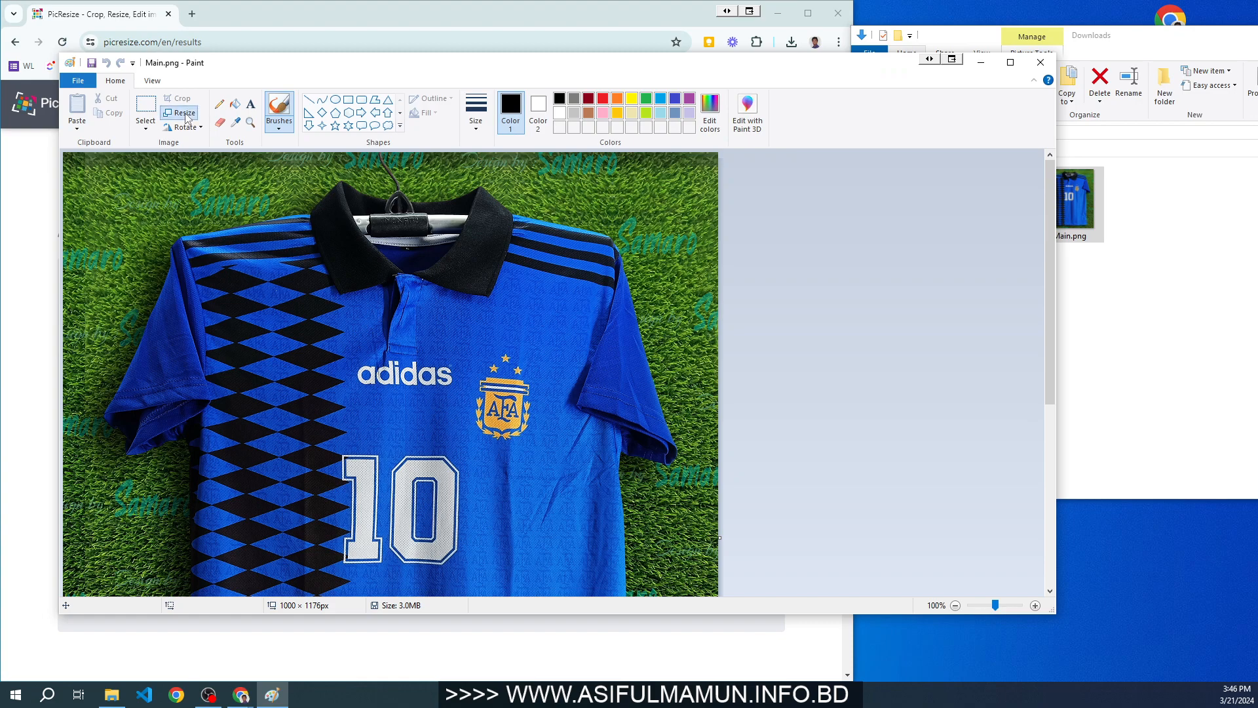
left_click(185, 114)
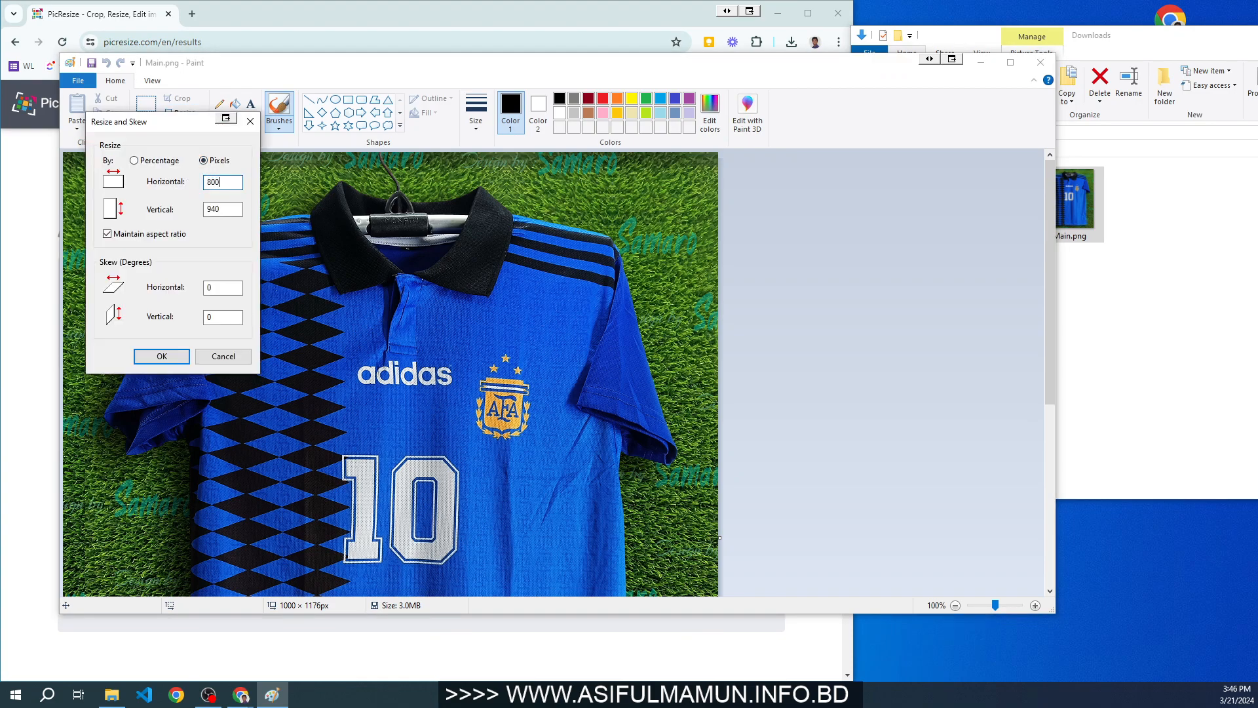
left_click(162, 356)
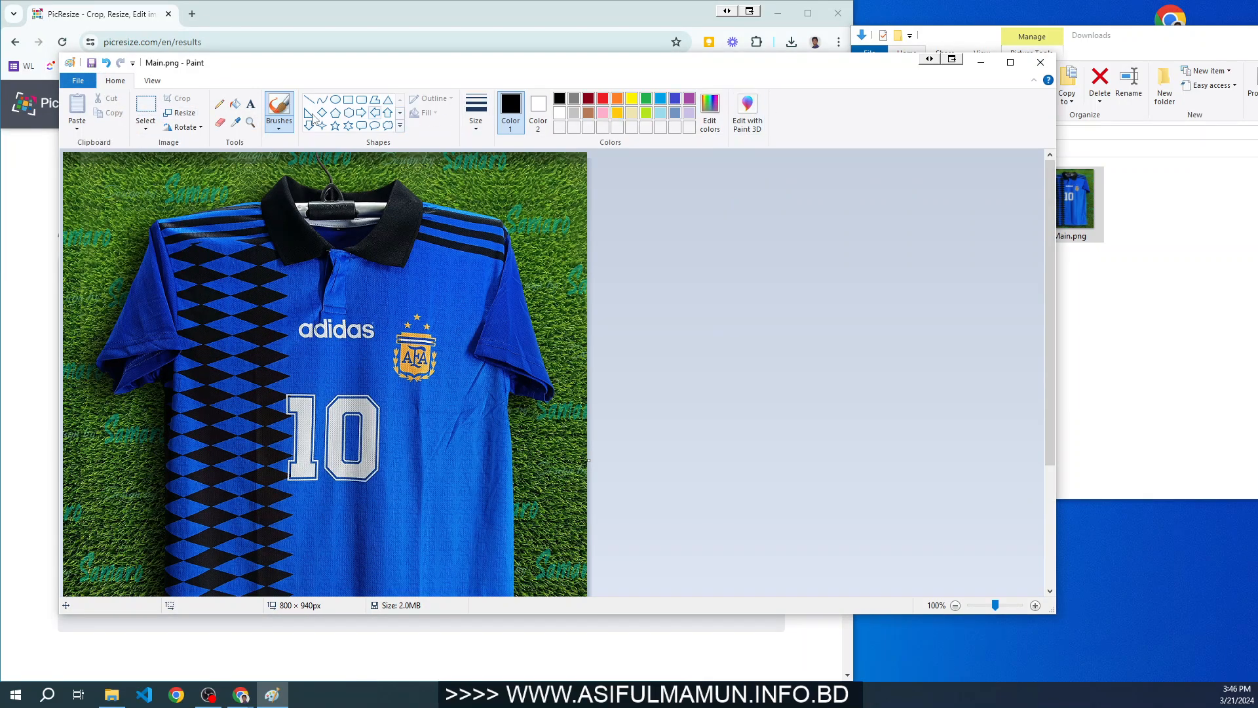
Step: Preview a 50 percent resize without applying it, close Paint and compare the file sizes of Main.png and rsz_main.png
left_click(181, 114)
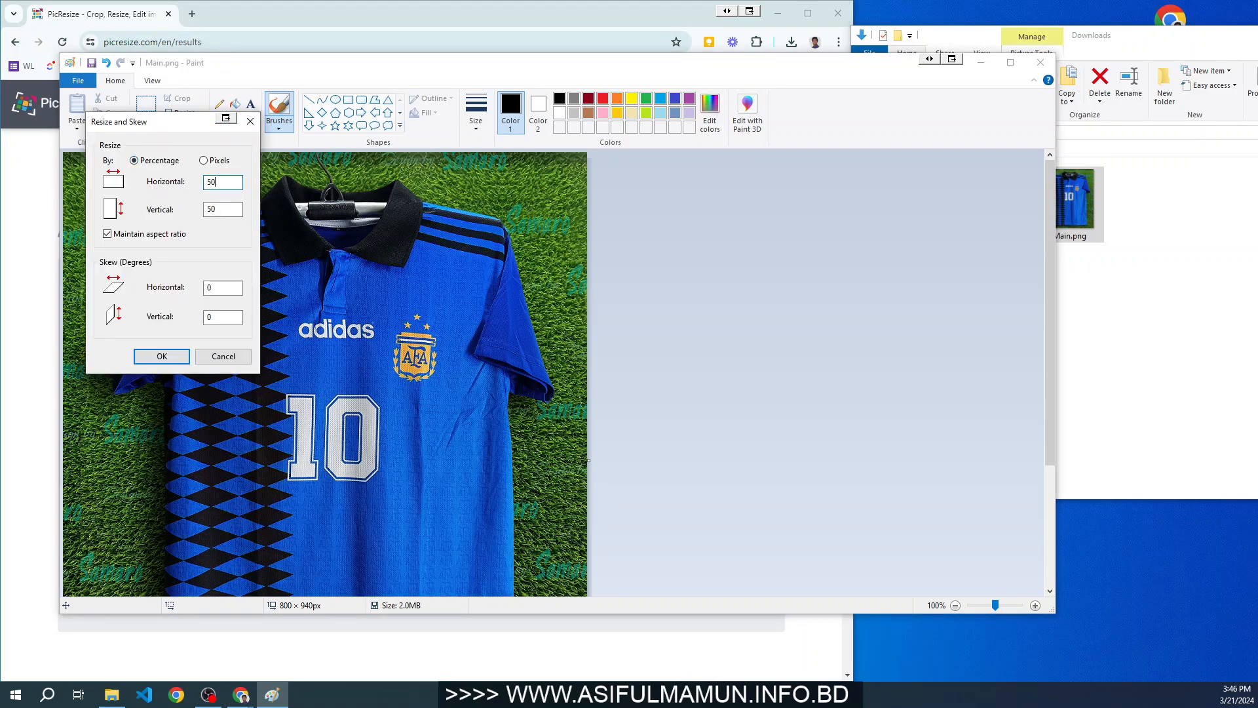
left_click(223, 355)
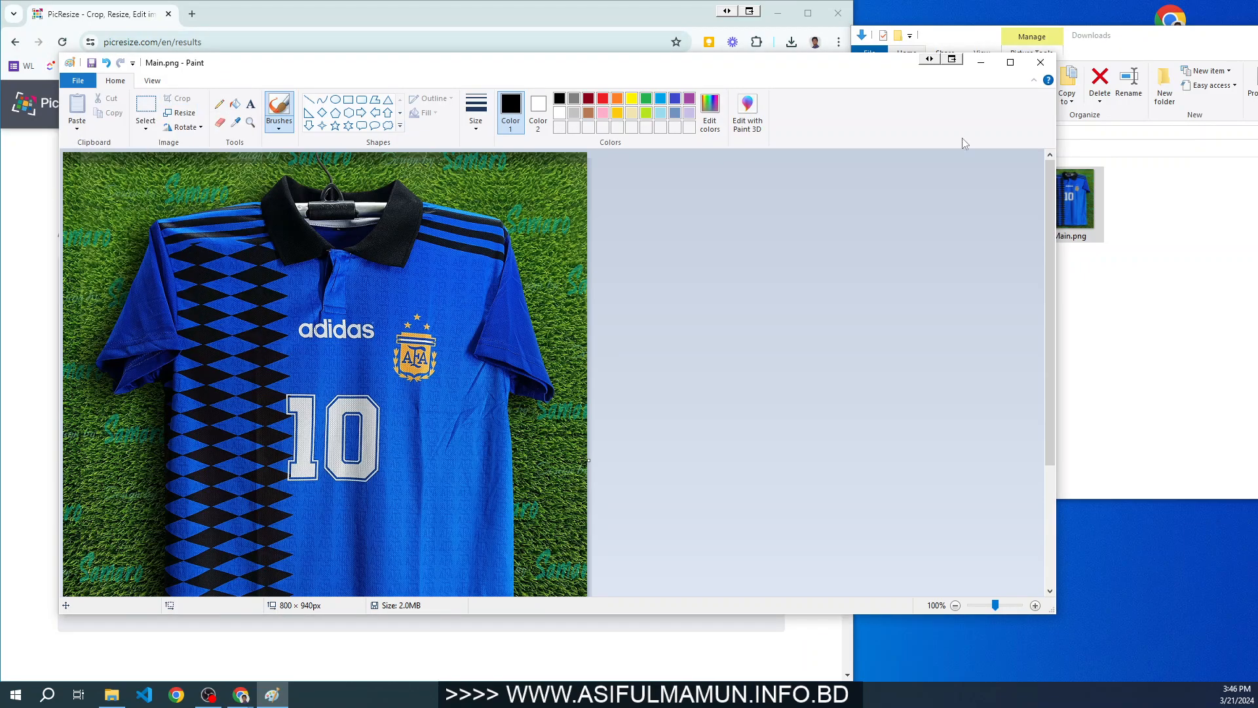
left_click(1041, 62)
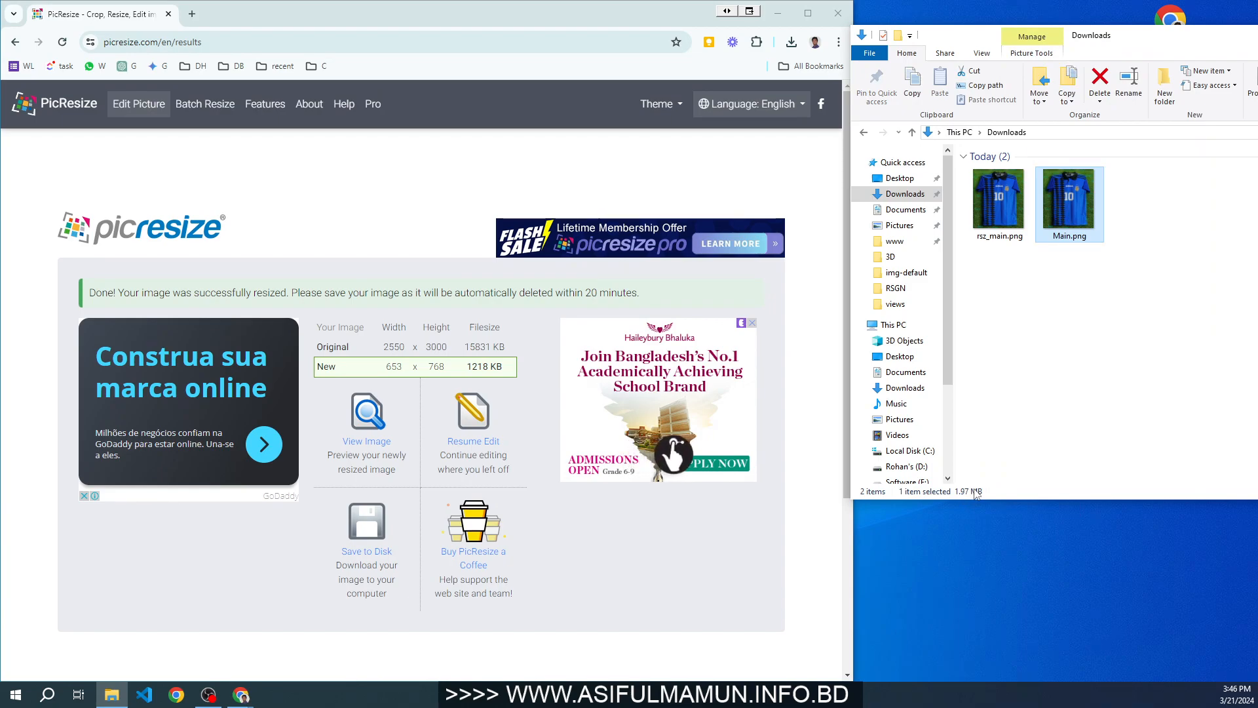
left_click(1009, 194)
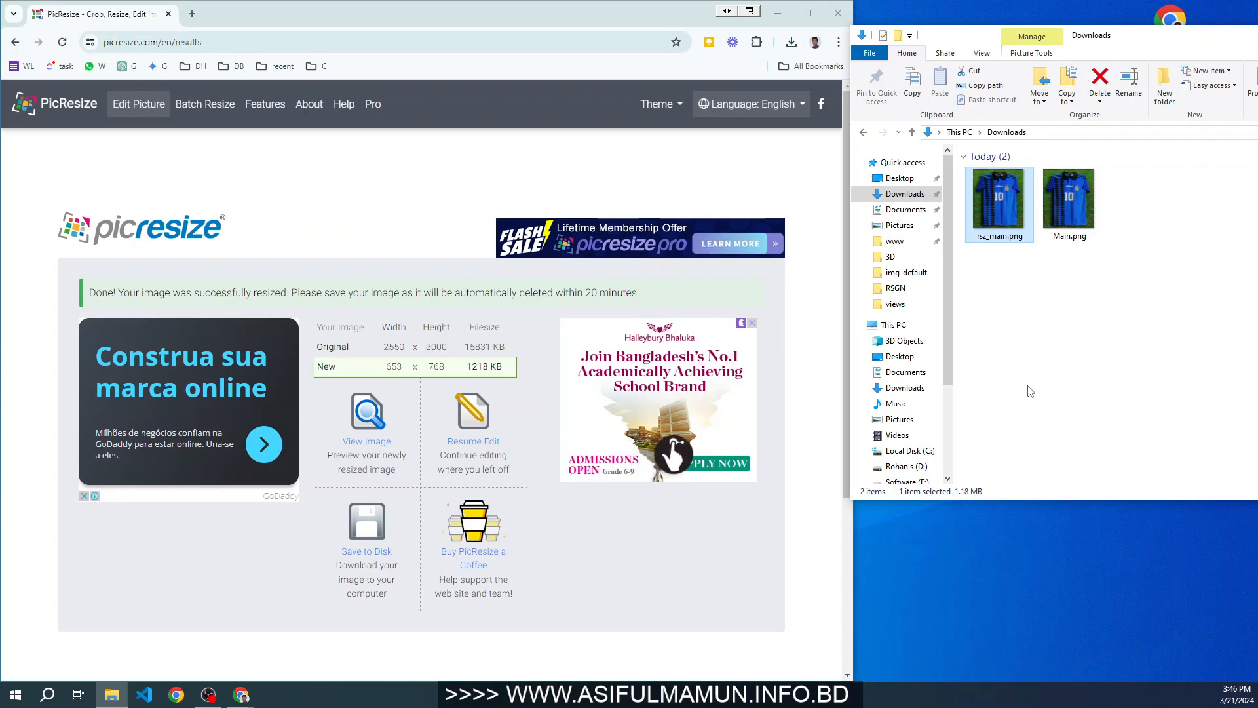
Step: Search Google for "img optim" in a new browser tab
left_click(192, 14)
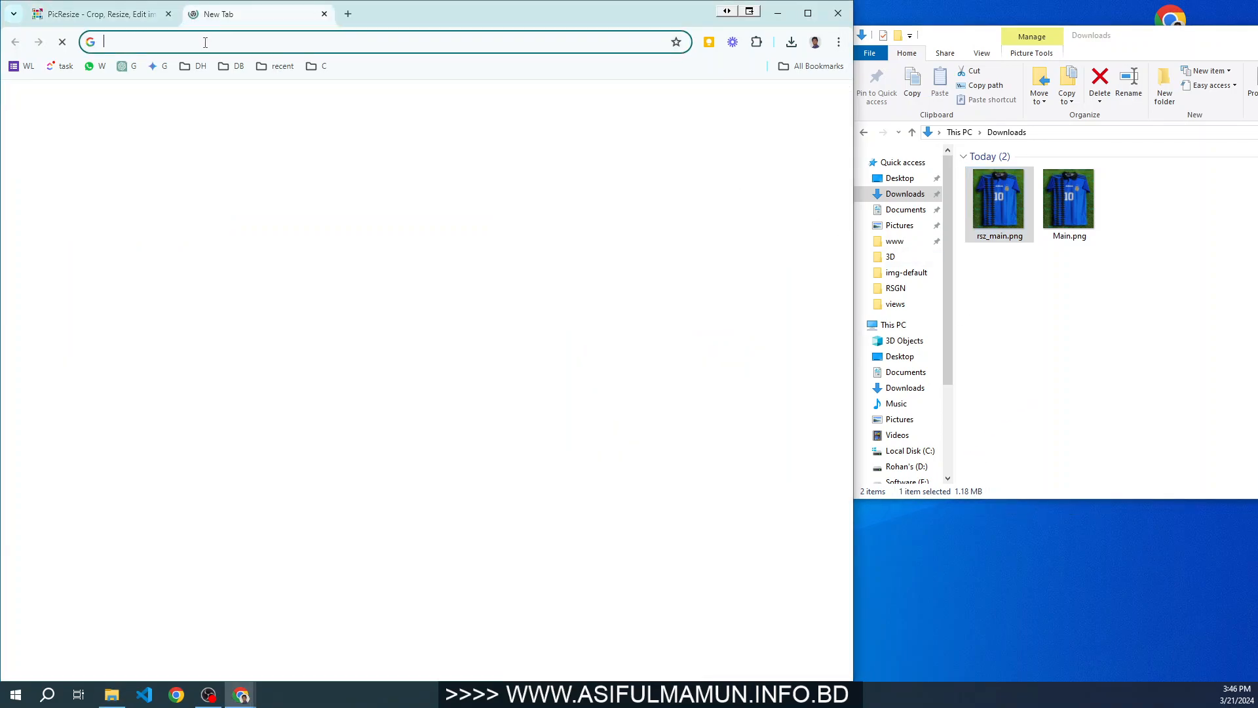
type("imge")
key("BackSpace")
key("BackSpace")
type("g optim")
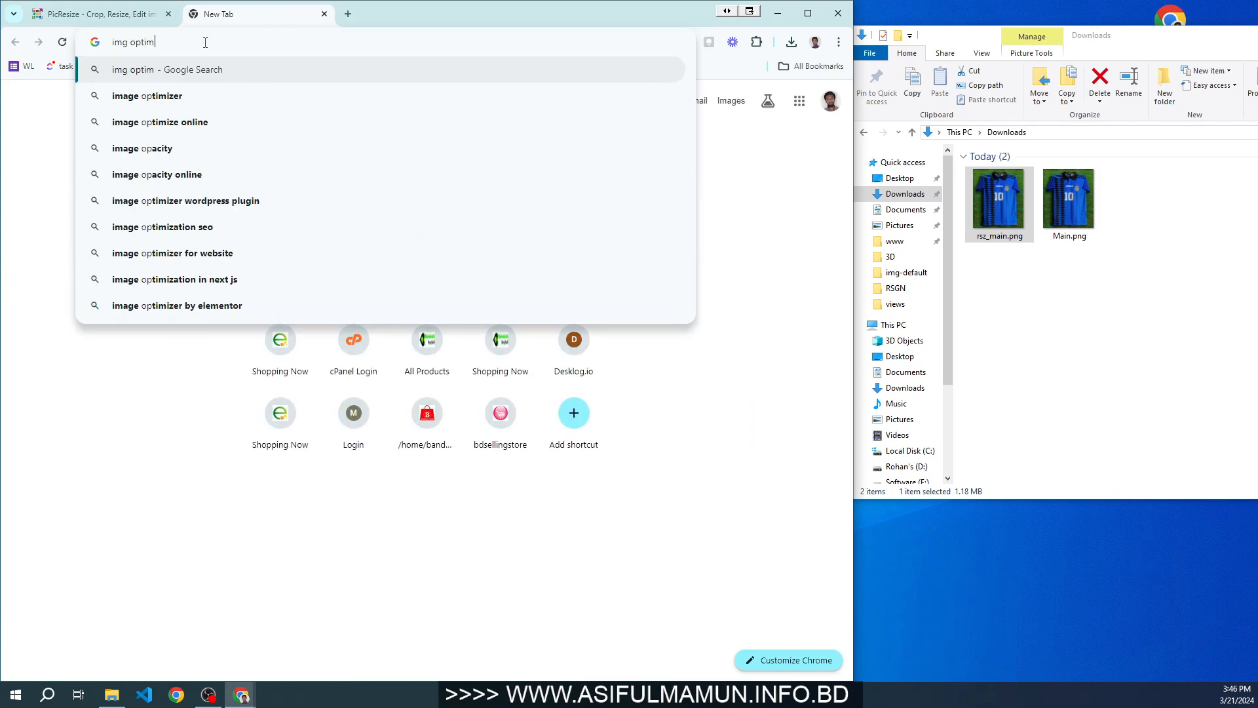
key("Return")
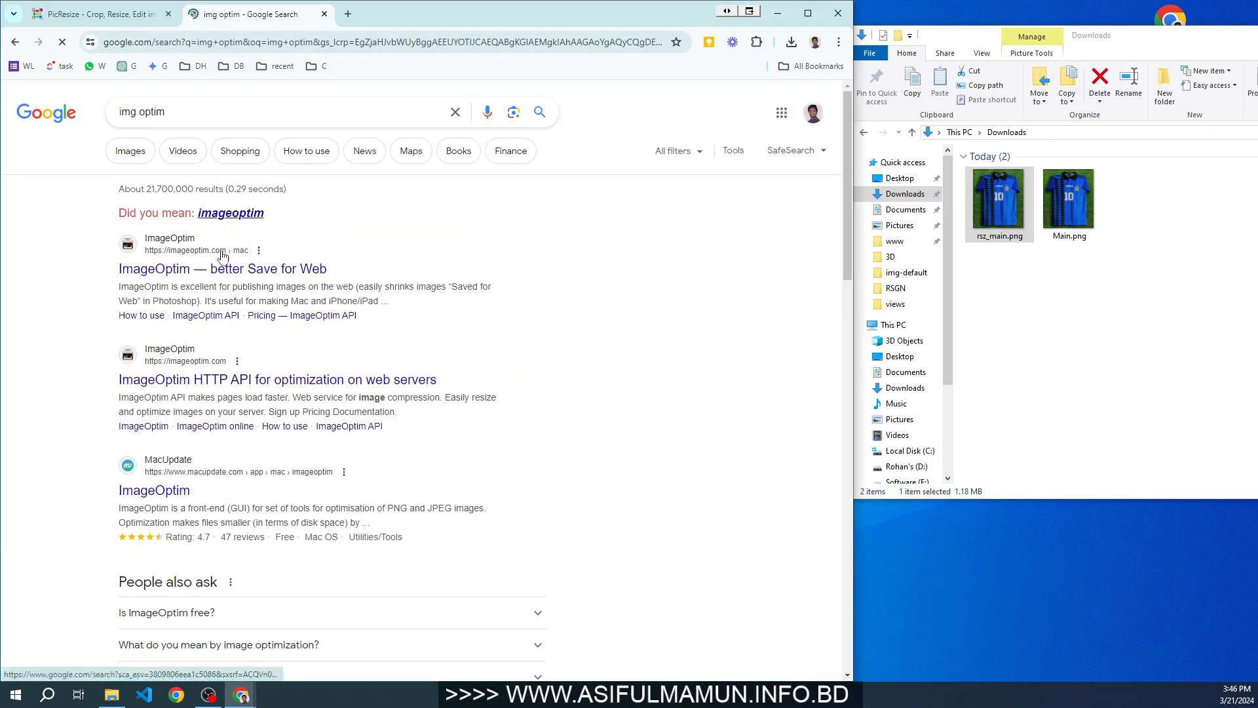
Step: Change the search to "image optimizer" and open the Online Image Compressor result from imagecompressor.com
left_click(177, 110)
type("e")
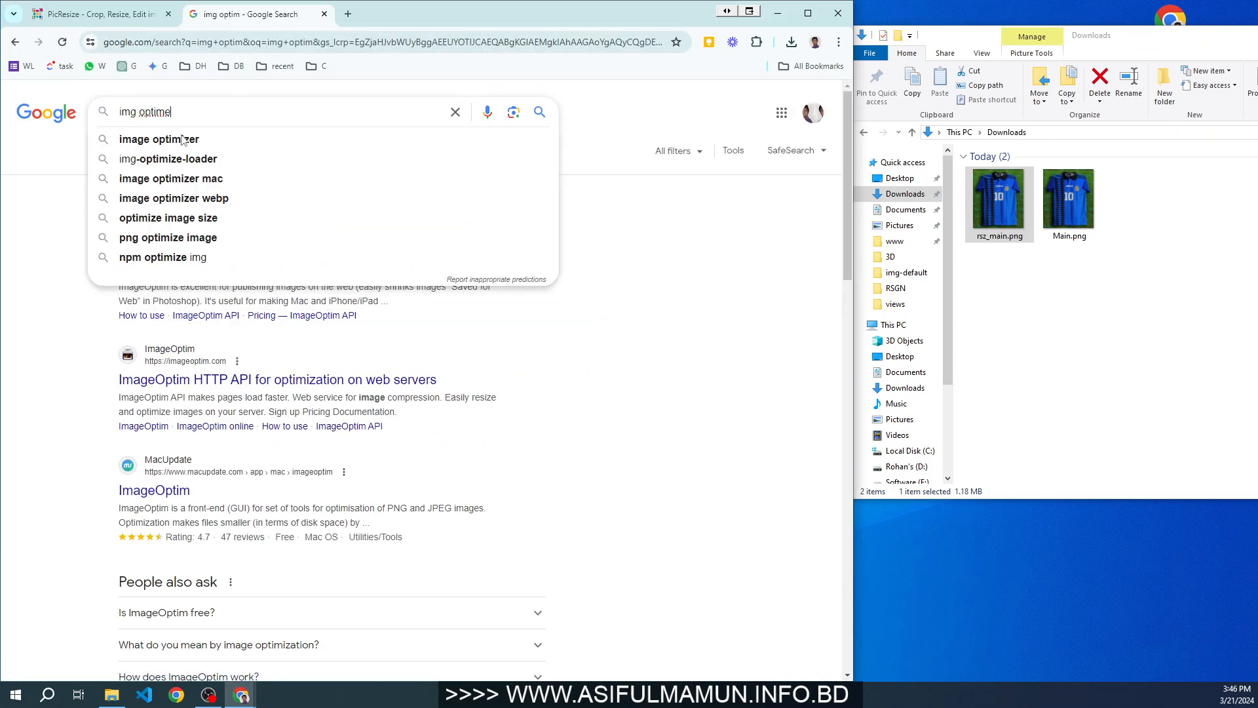
left_click(182, 139)
left_click(191, 243)
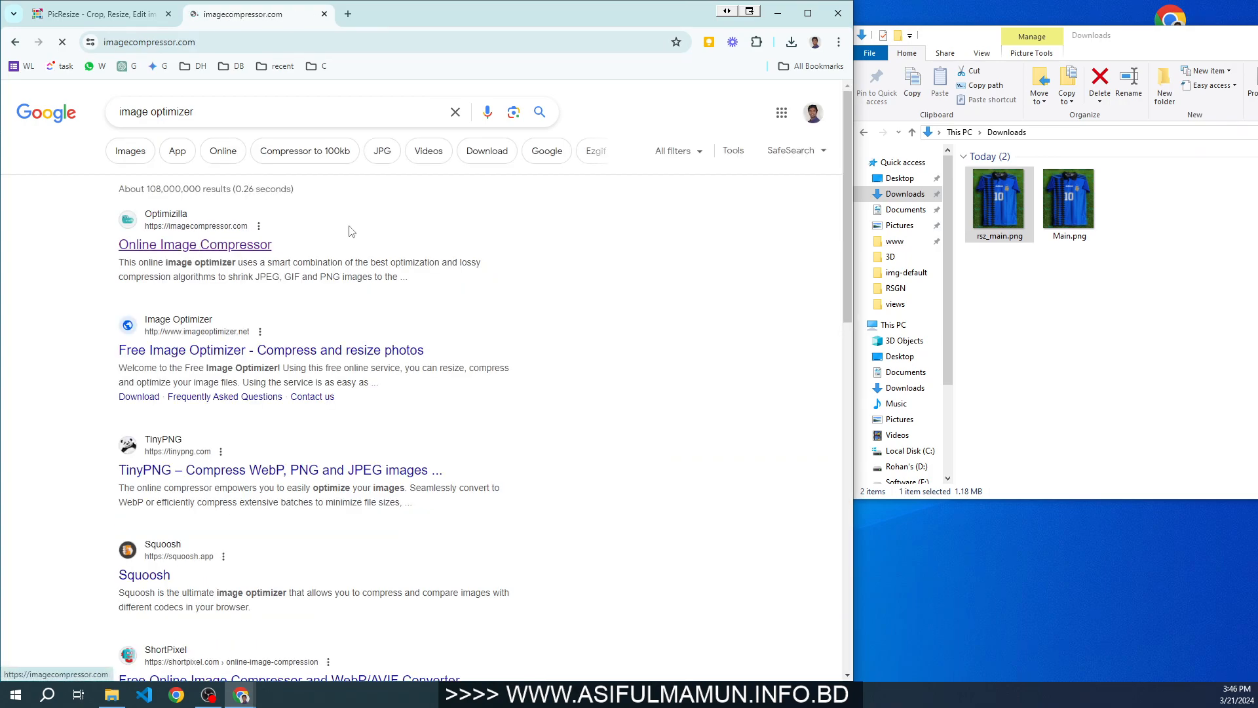
Step: Upload rsz_main.png from the Downloads folder to Optimizilla and download the compressed image
left_click(1001, 210)
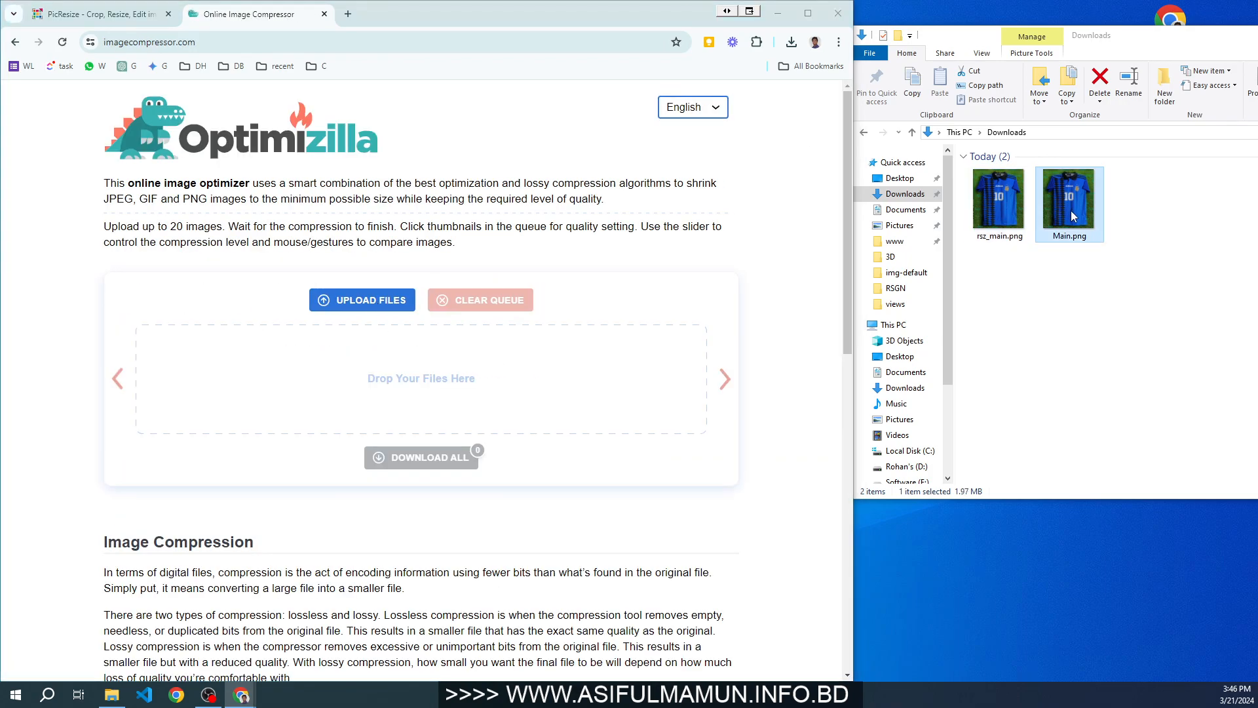
left_click_drag(1001, 210, 526, 382)
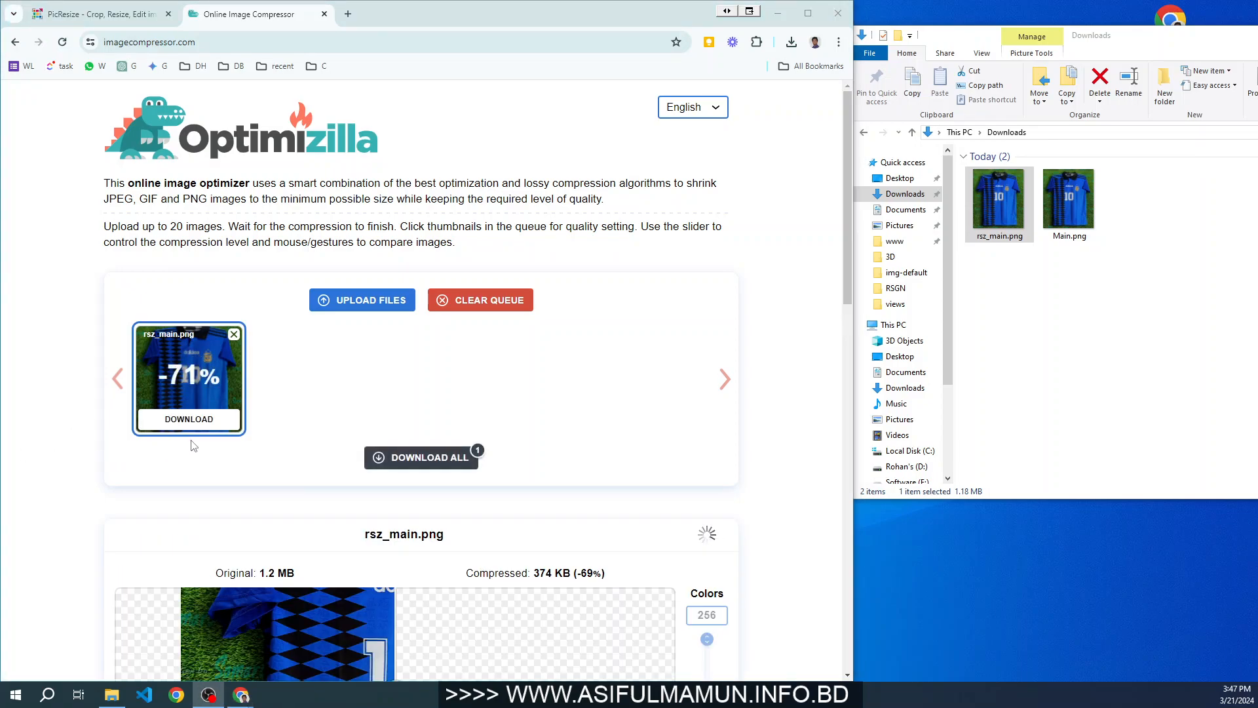
left_click(189, 419)
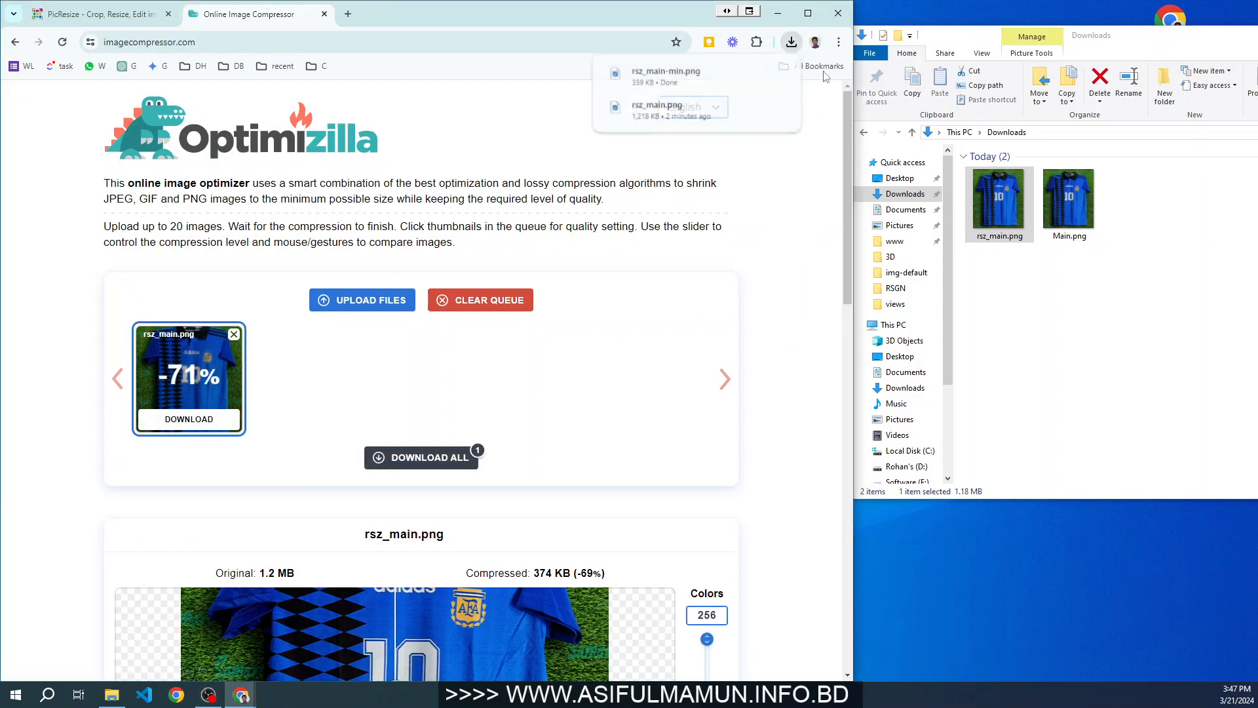
Step: Compare the file size of the compressed rsz_main-min.png with those of rsz_main.png and Main.png in the Downloads folder
left_click(1123, 323)
left_click(1152, 240)
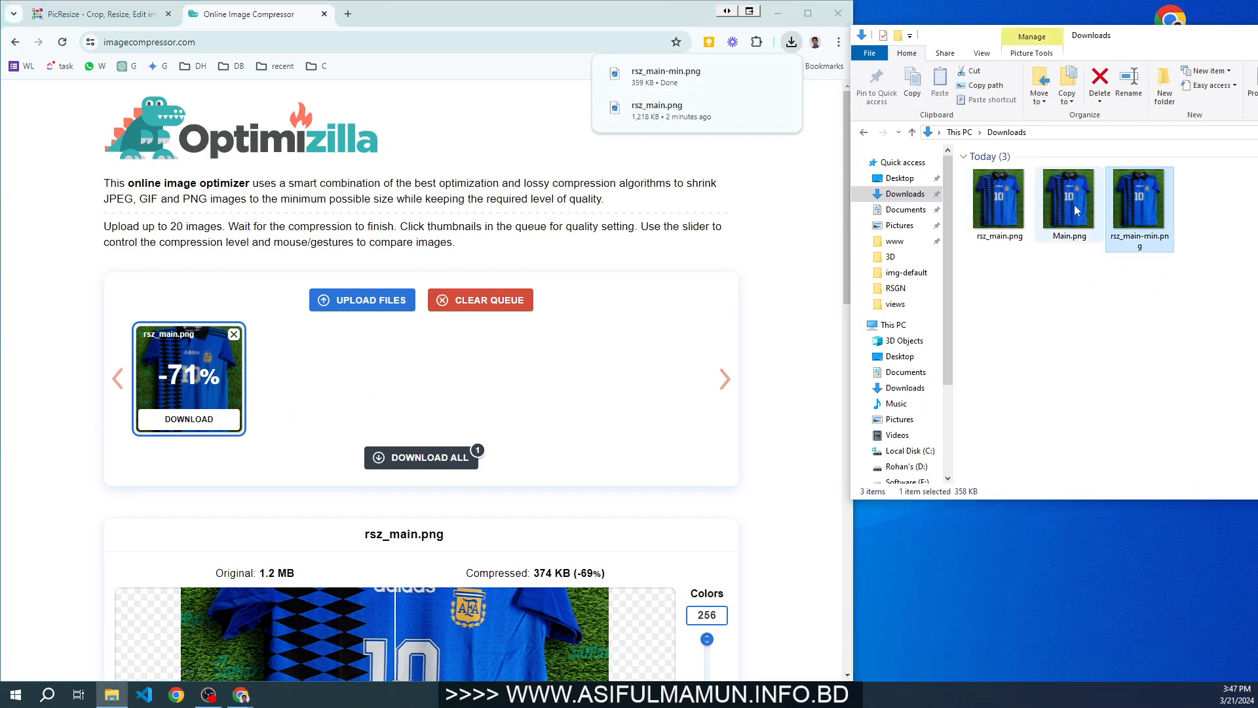
left_click(1002, 218)
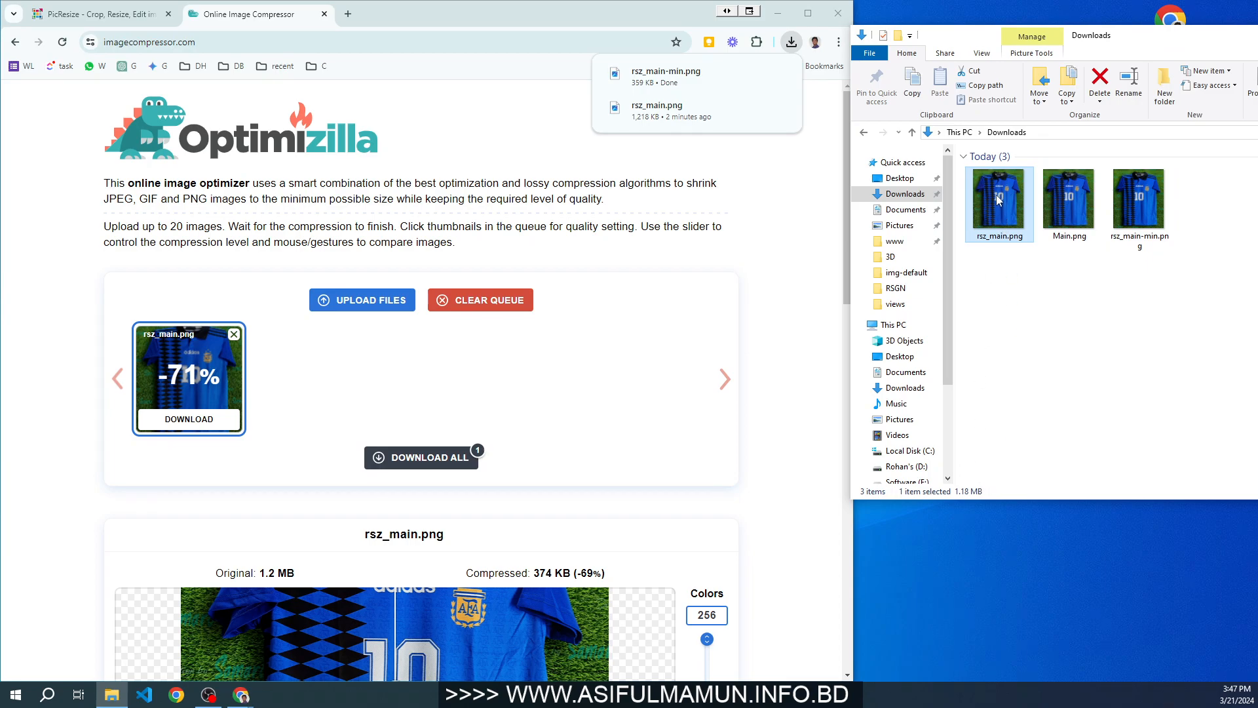
left_click(1077, 204)
left_click(983, 216)
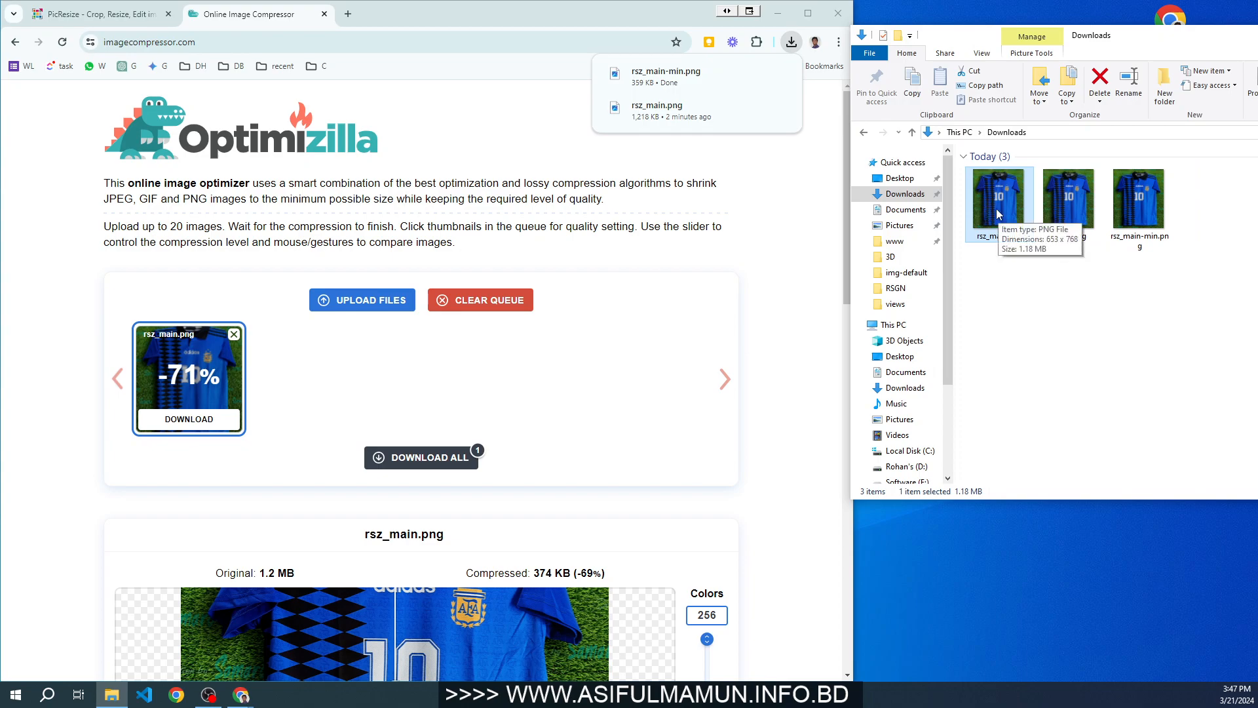
Step: Return to the PicResize results, open rsz_main.png in Paint and view its resize settings without changing the picture
left_click(112, 17)
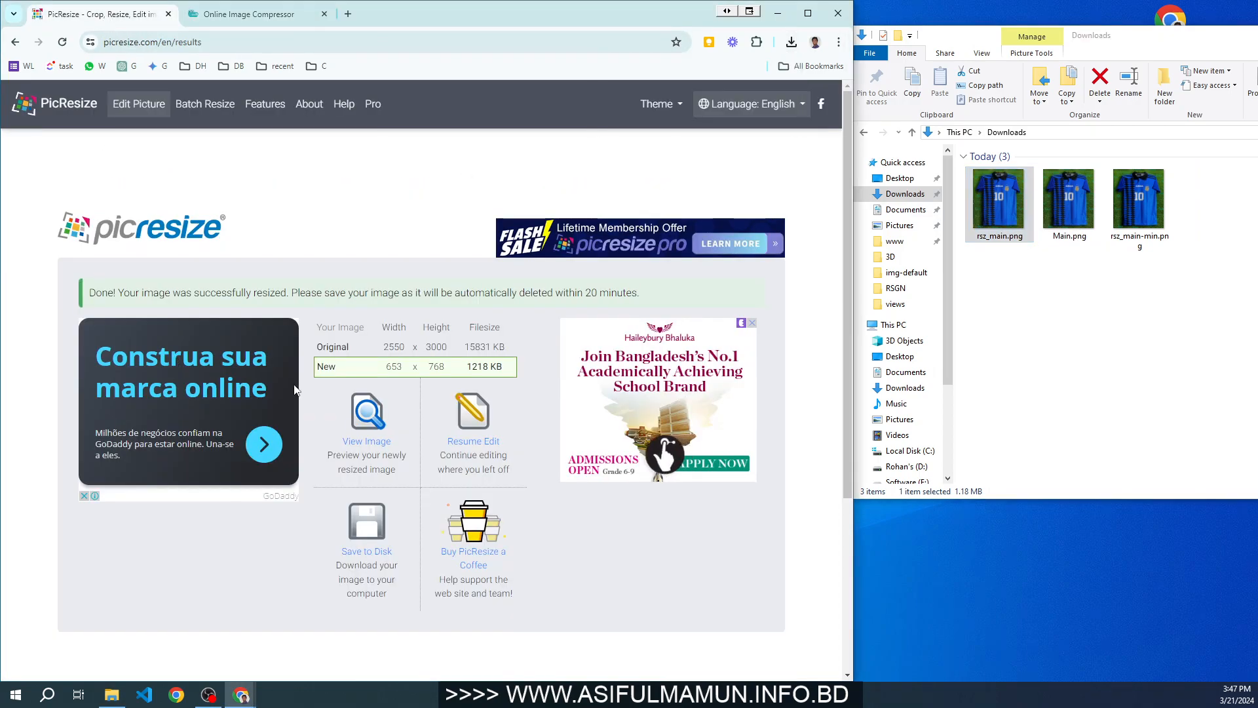
right_click(1008, 208)
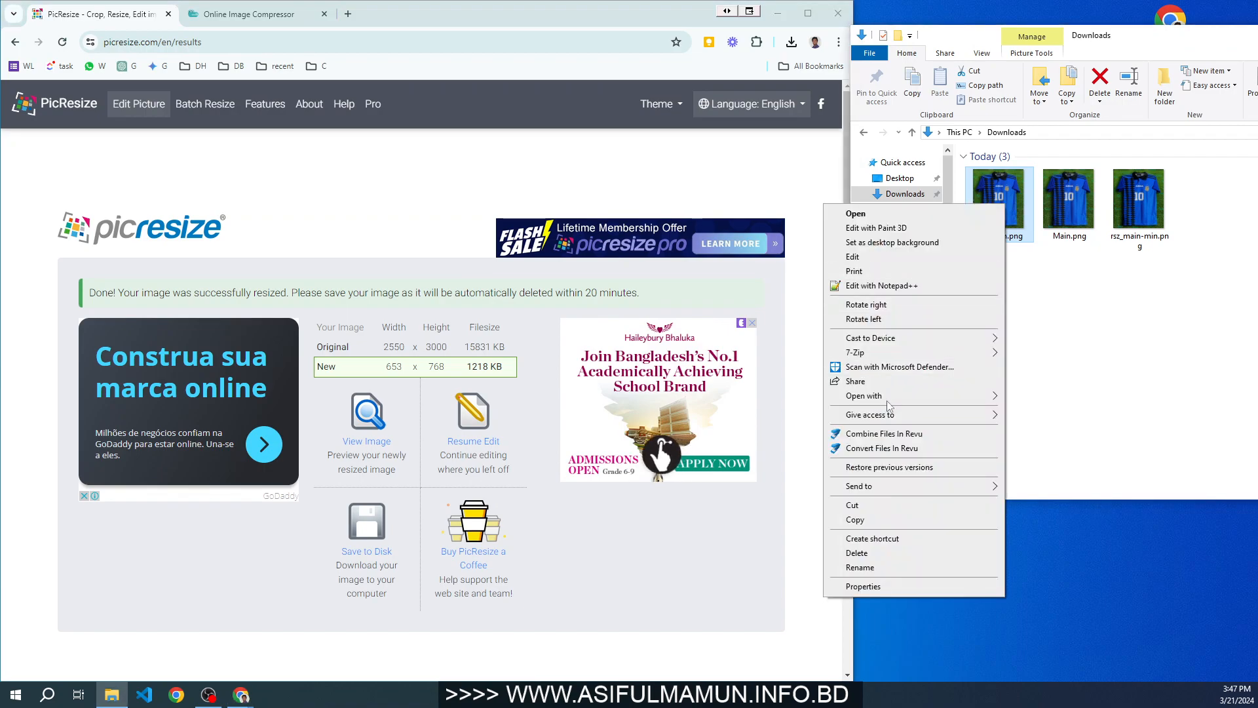
left_click(858, 257)
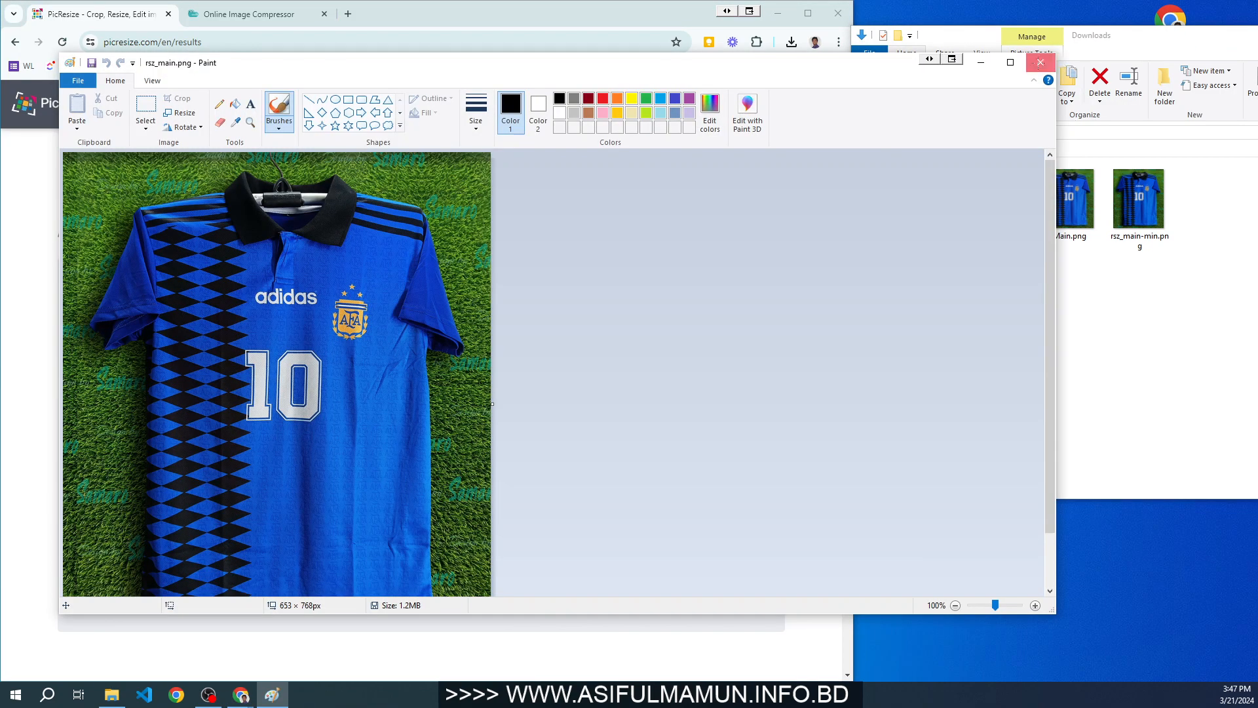
left_click(1046, 61)
right_click(1001, 206)
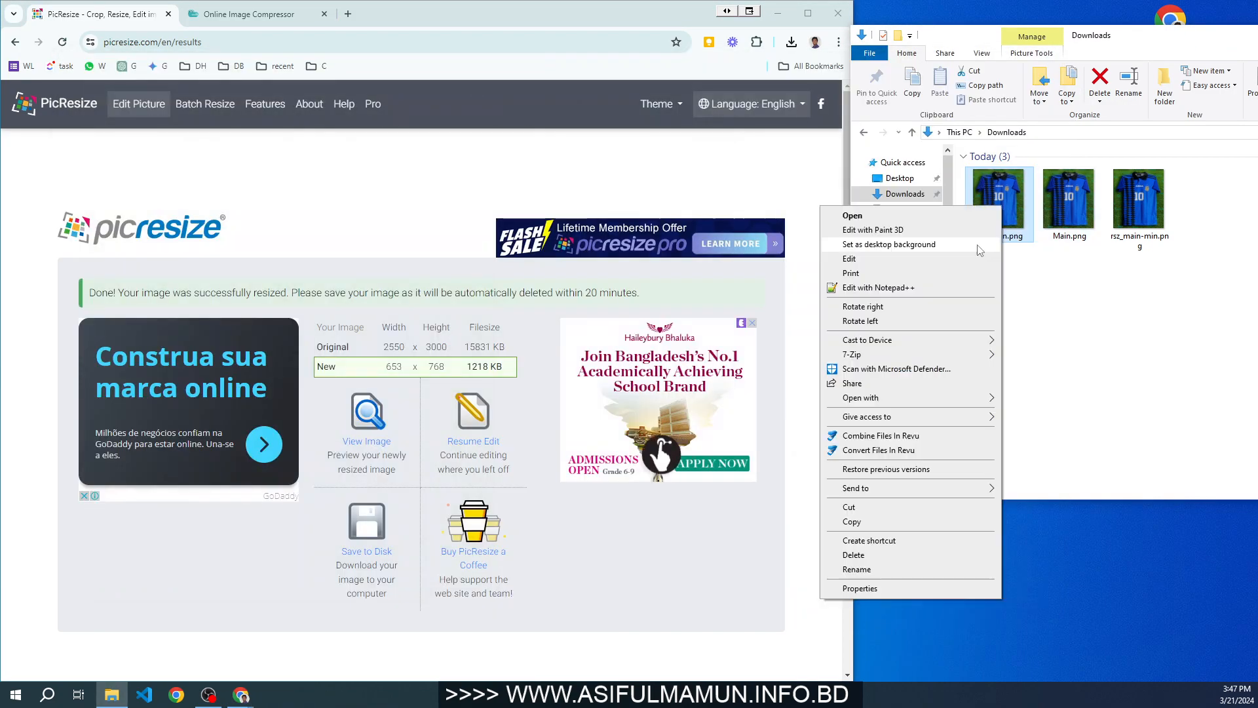
left_click(858, 258)
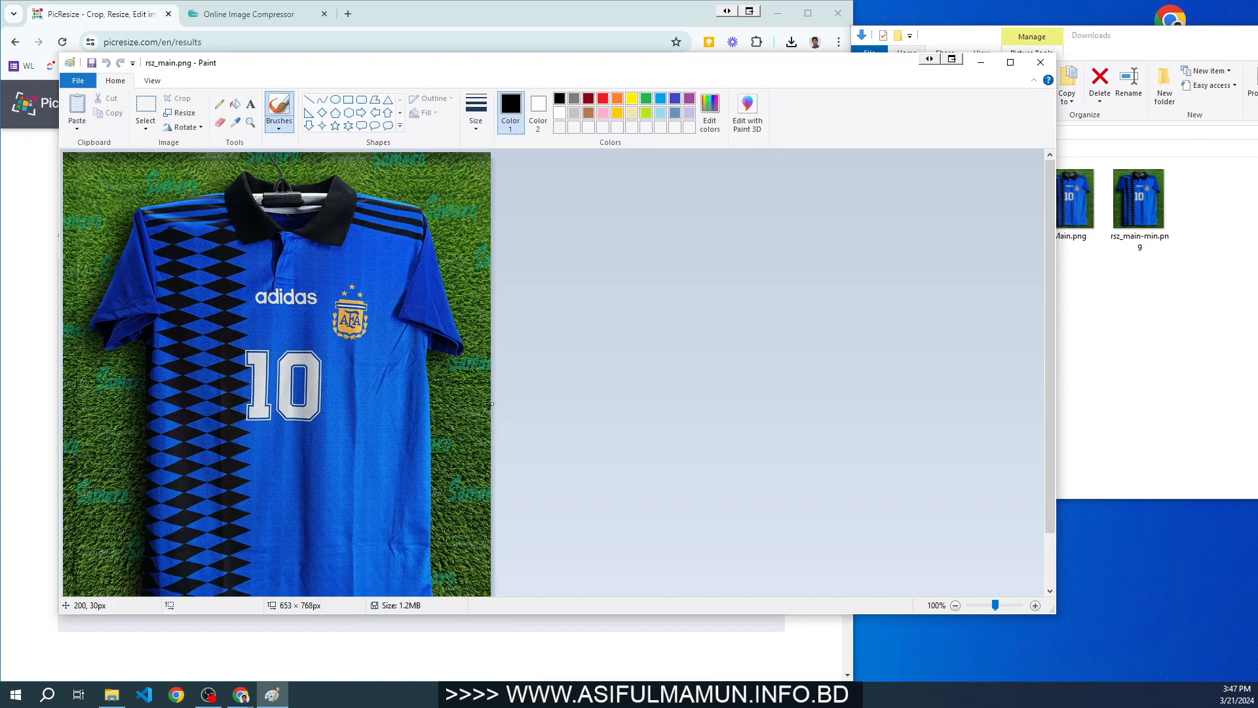
left_click(182, 113)
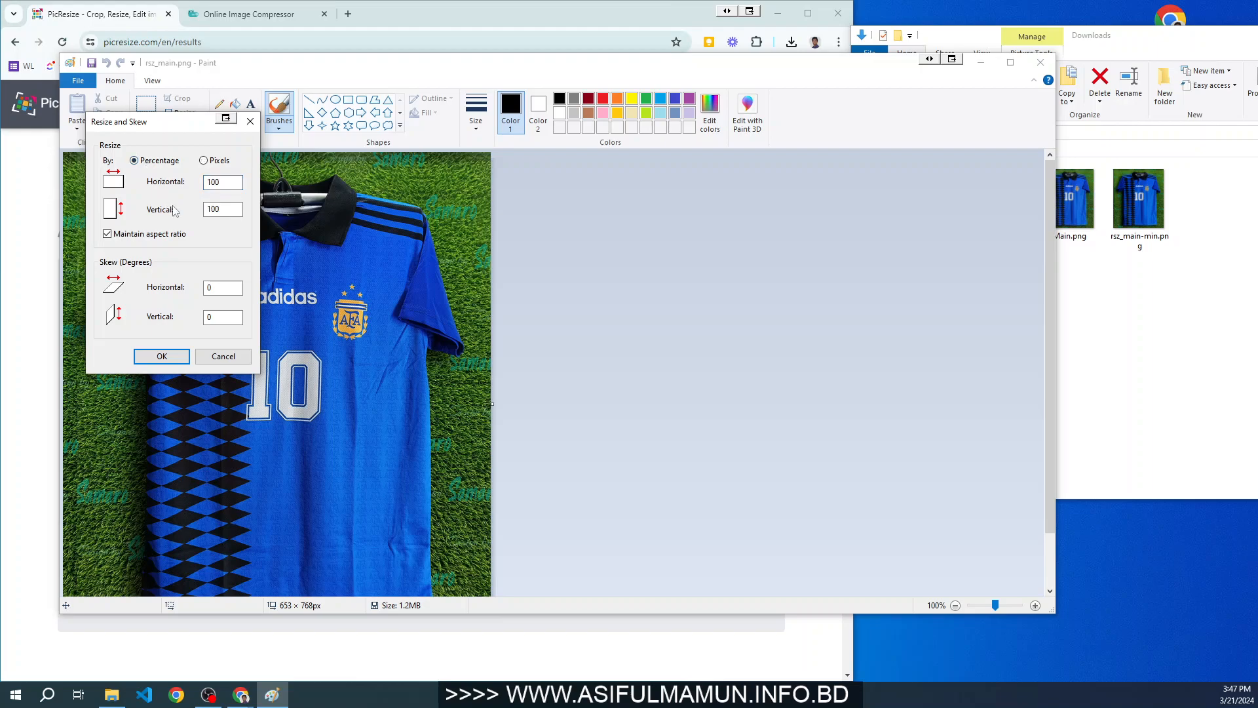
left_click(234, 354)
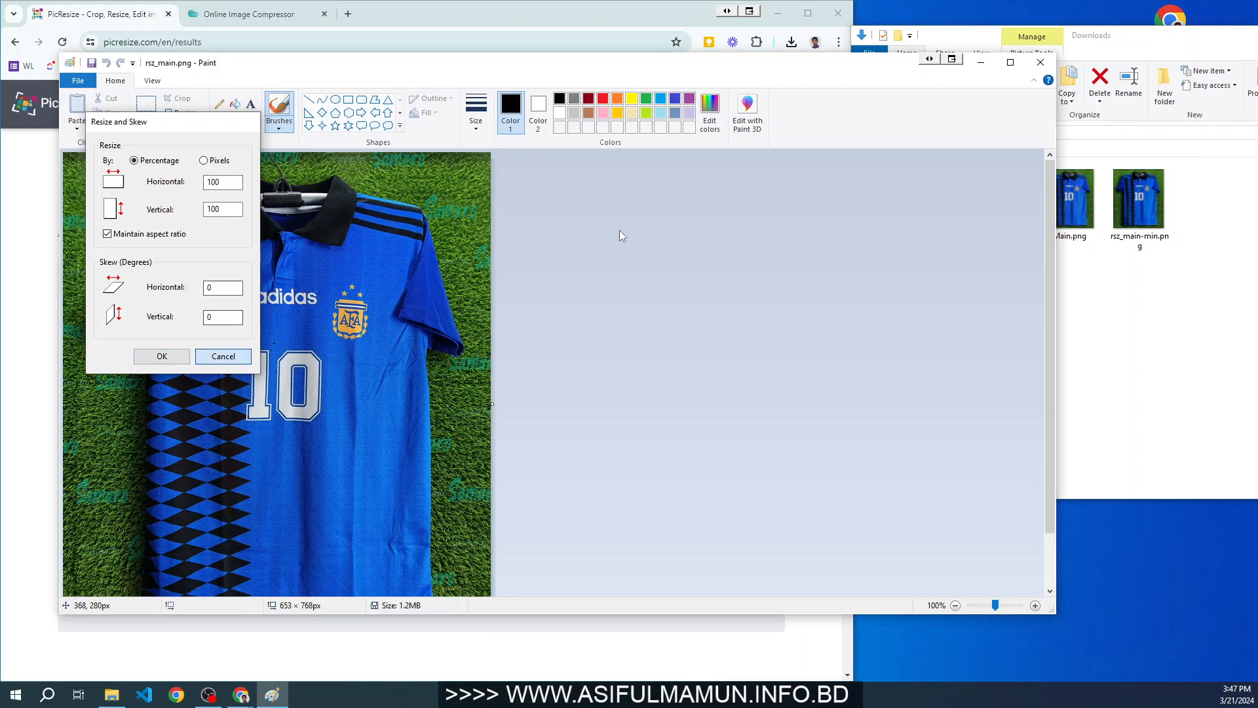
Step: Close Paint without resizing and check the dimensions and file size in the detailed file properties of rsz_main.png
left_click(1040, 62)
mouse_move(1012, 196)
left_mouse_down()
mouse_move(480, 335)
mouse_move(1001, 207)
left_mouse_up()
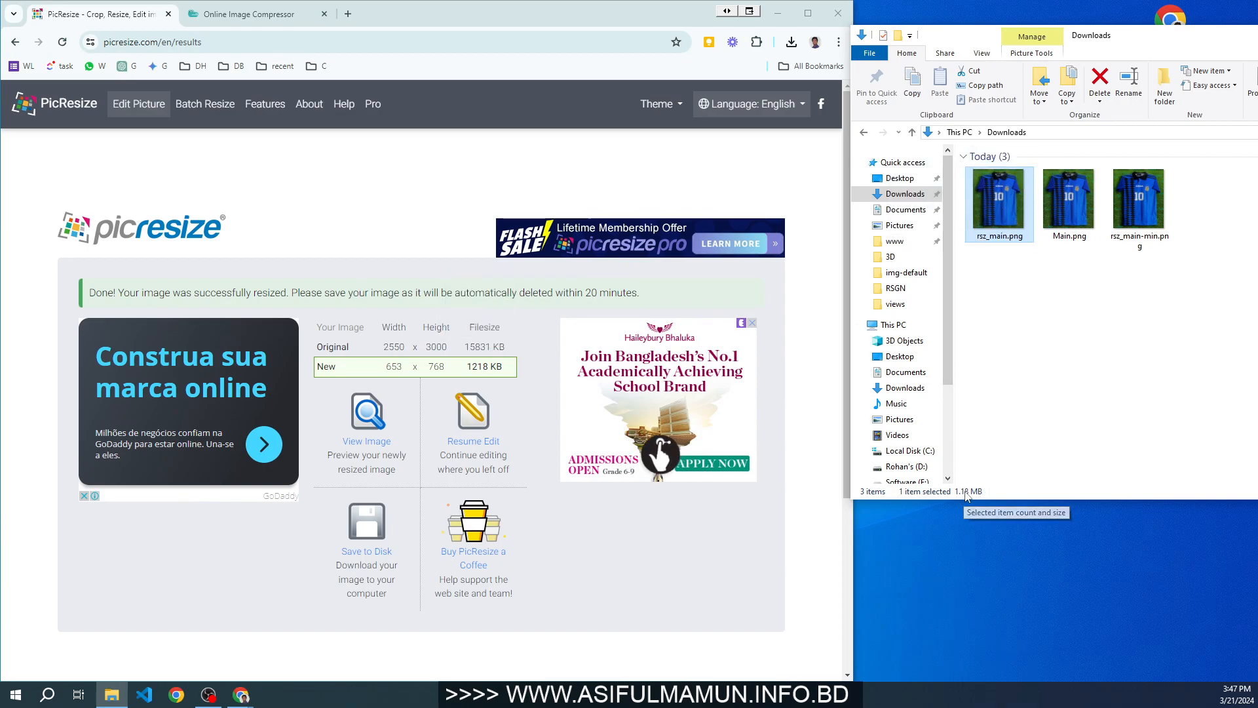
right_click(1015, 215)
left_click(907, 591)
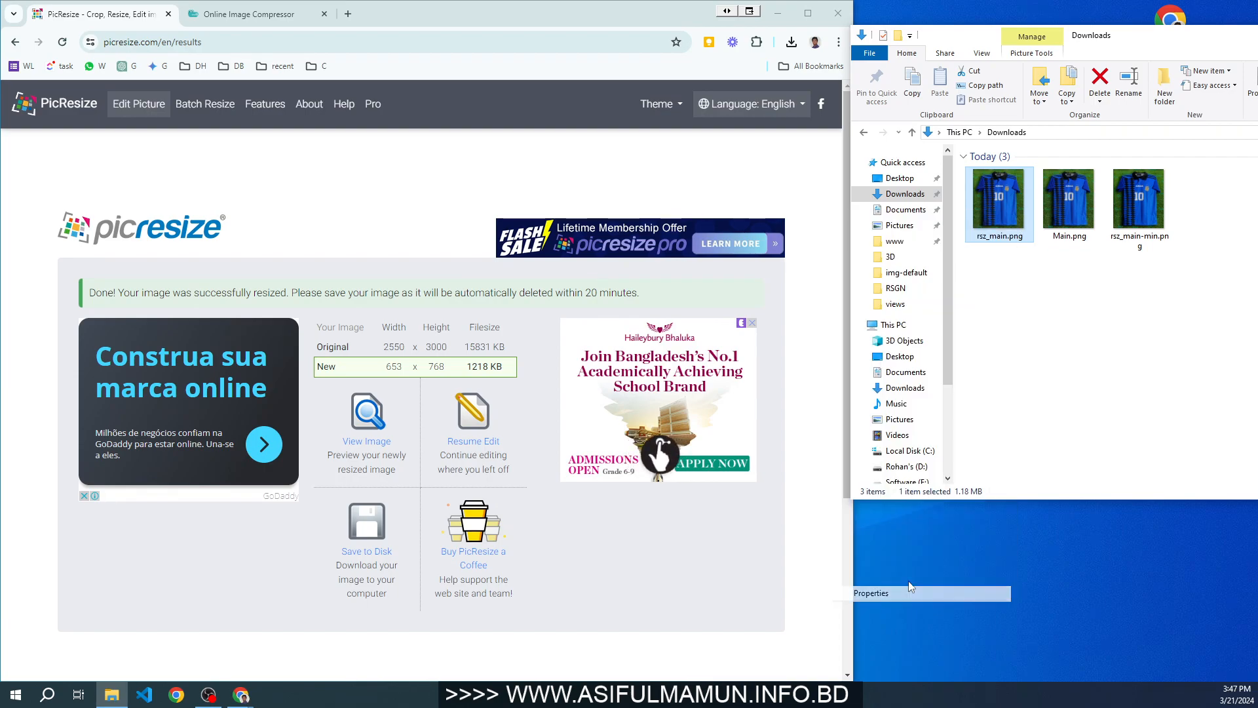
left_click(1099, 243)
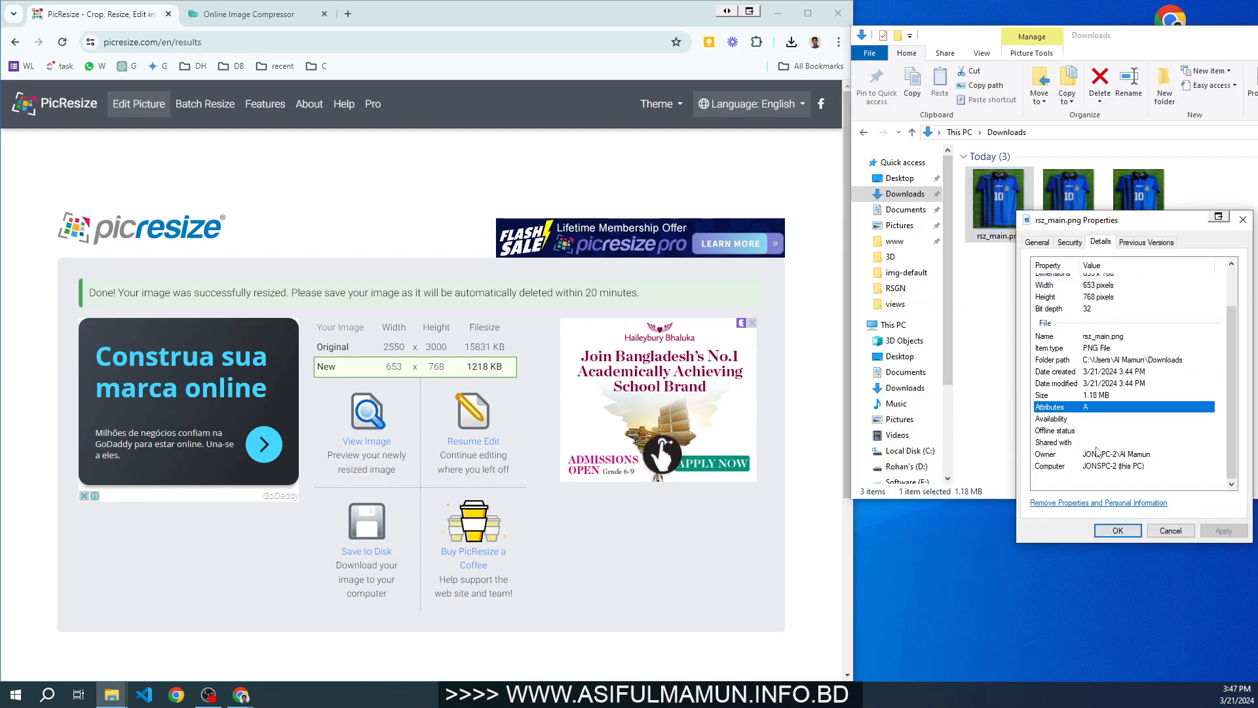
left_click(1243, 219)
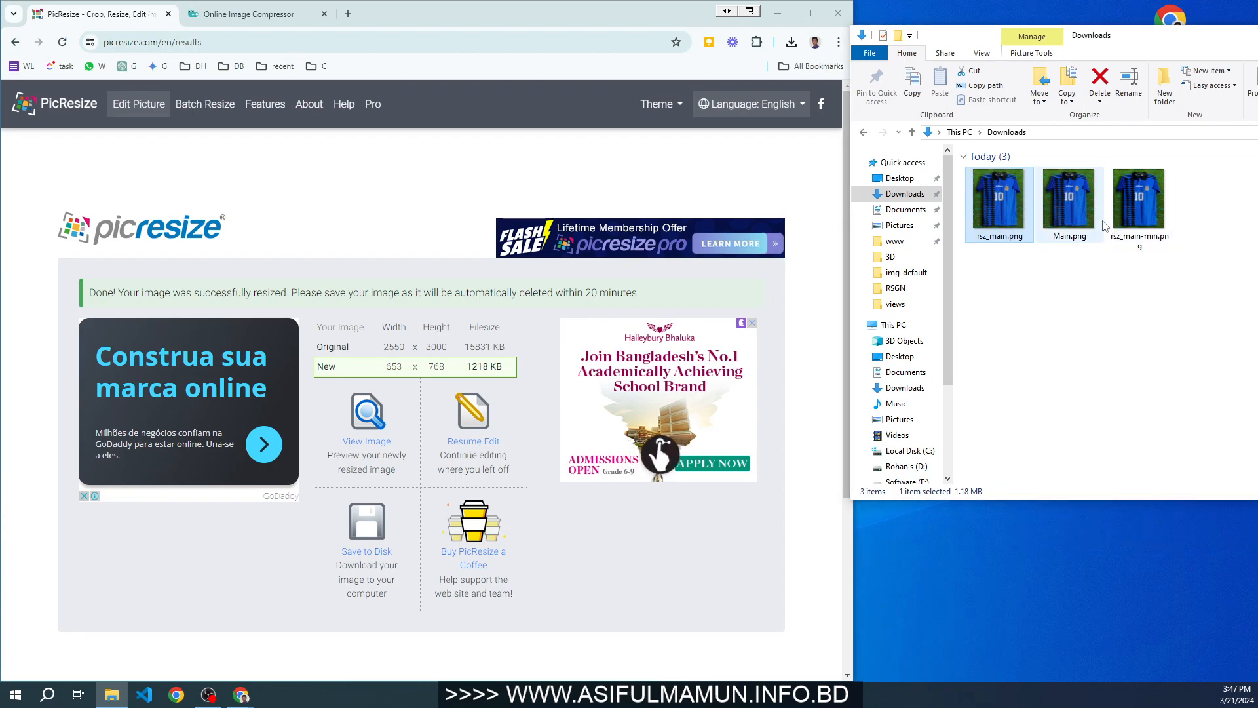
Step: Return from Optimizilla to the "image optimizer" search results and look at the Free Image Optimizer and TinyPNG sites
left_click(244, 16)
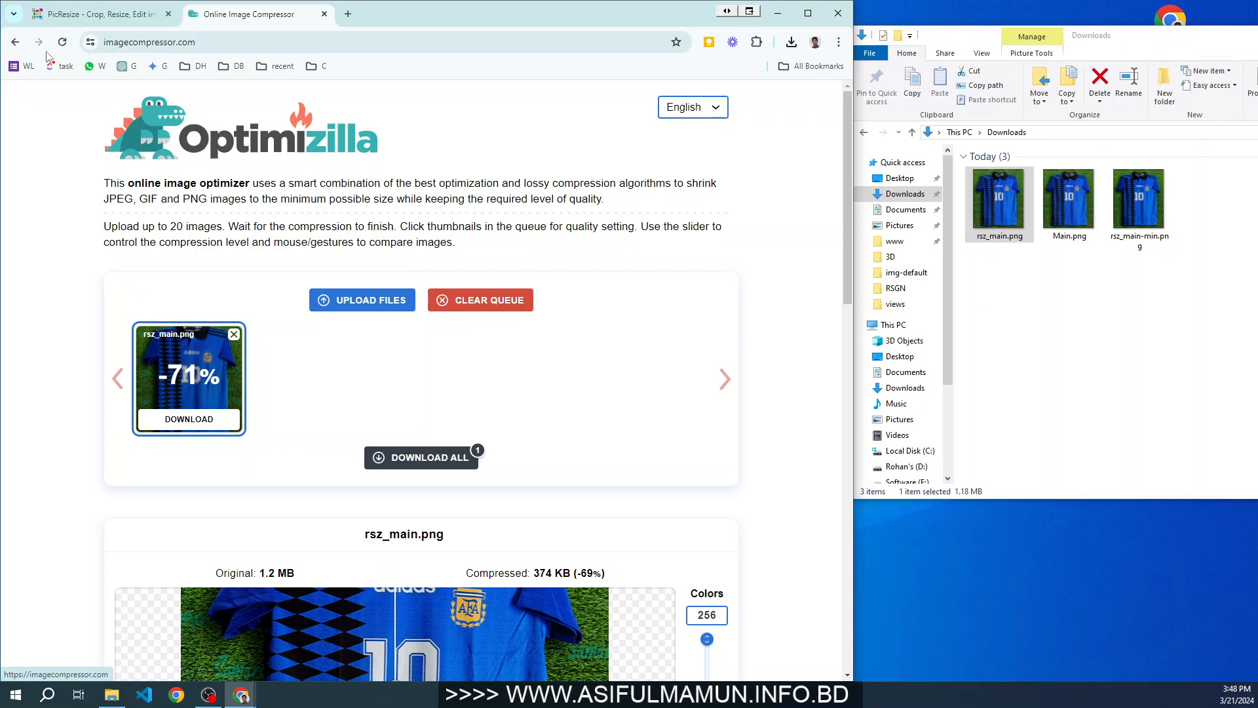
left_click(15, 41)
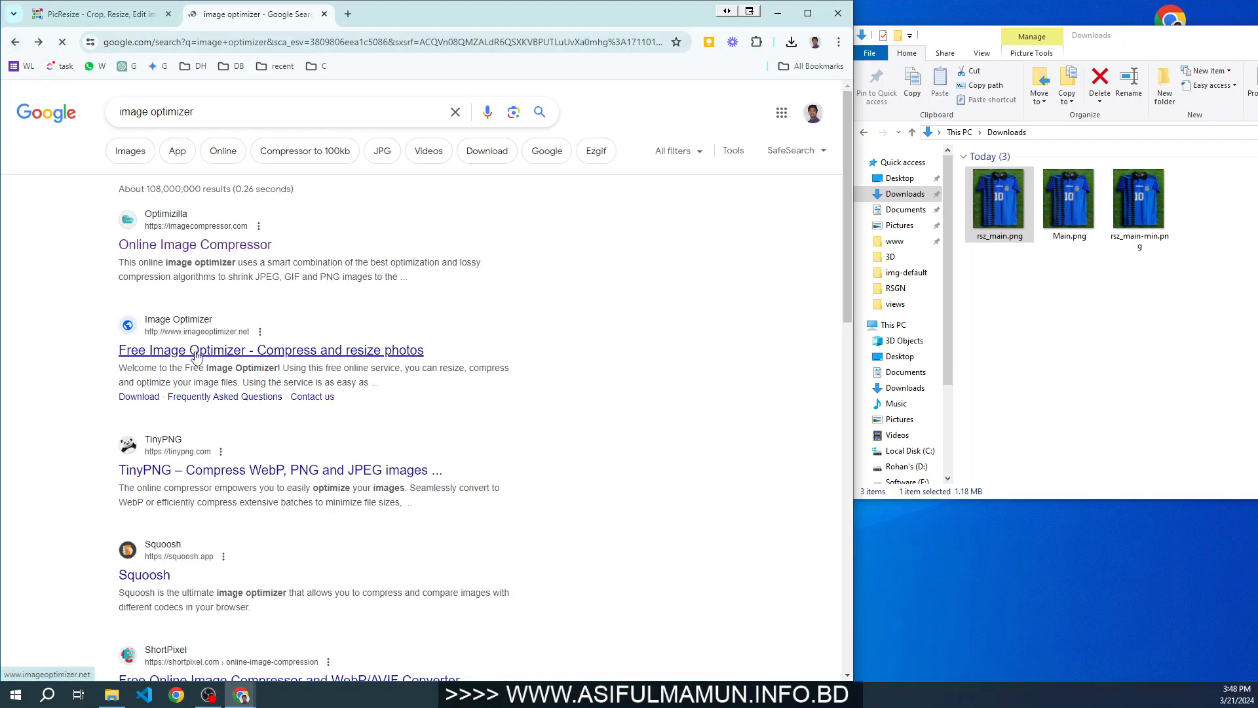
left_click(318, 350)
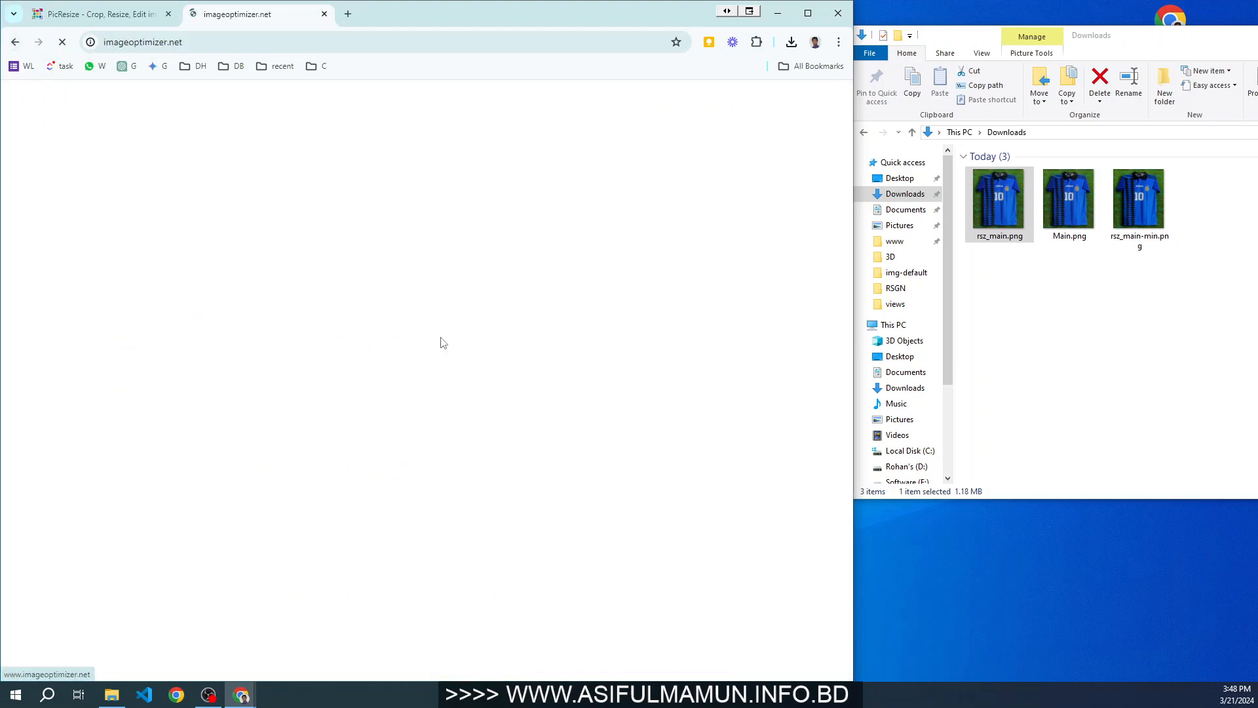
left_click(14, 43)
left_click(216, 469)
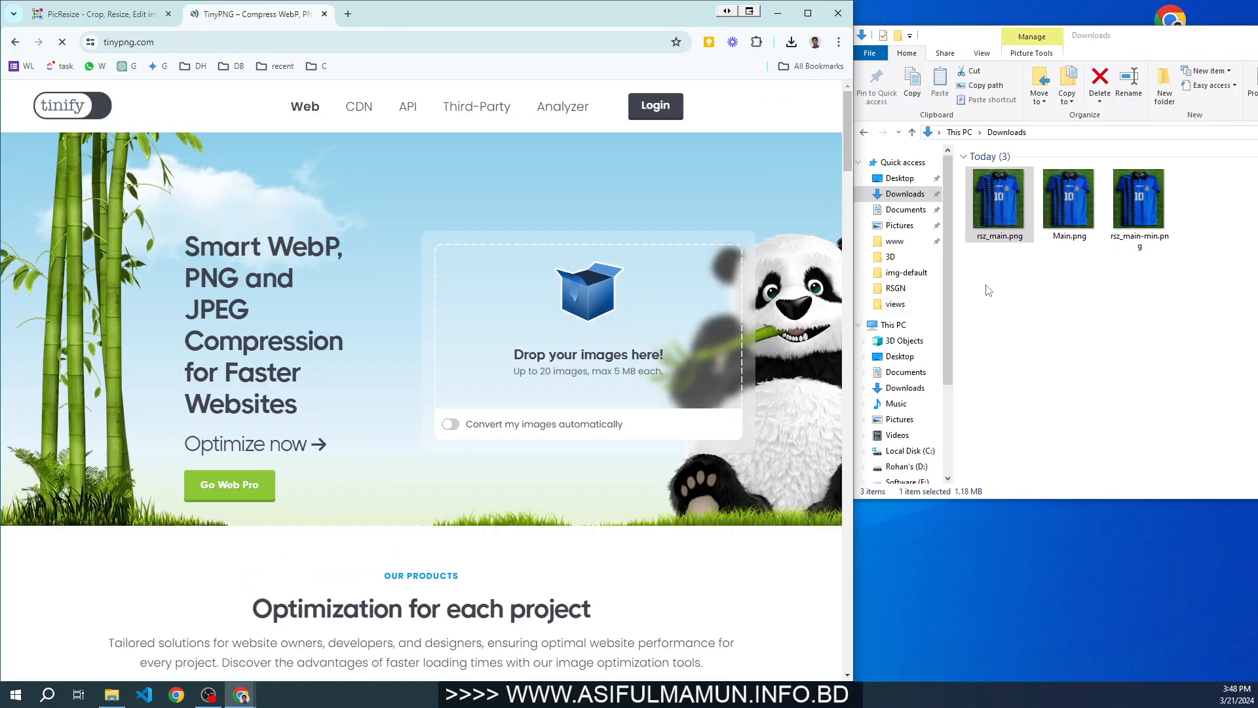
Step: Check the file size and dimensions of rsz_main-min.png in its file properties and view the picture in Photos
left_click(1043, 280)
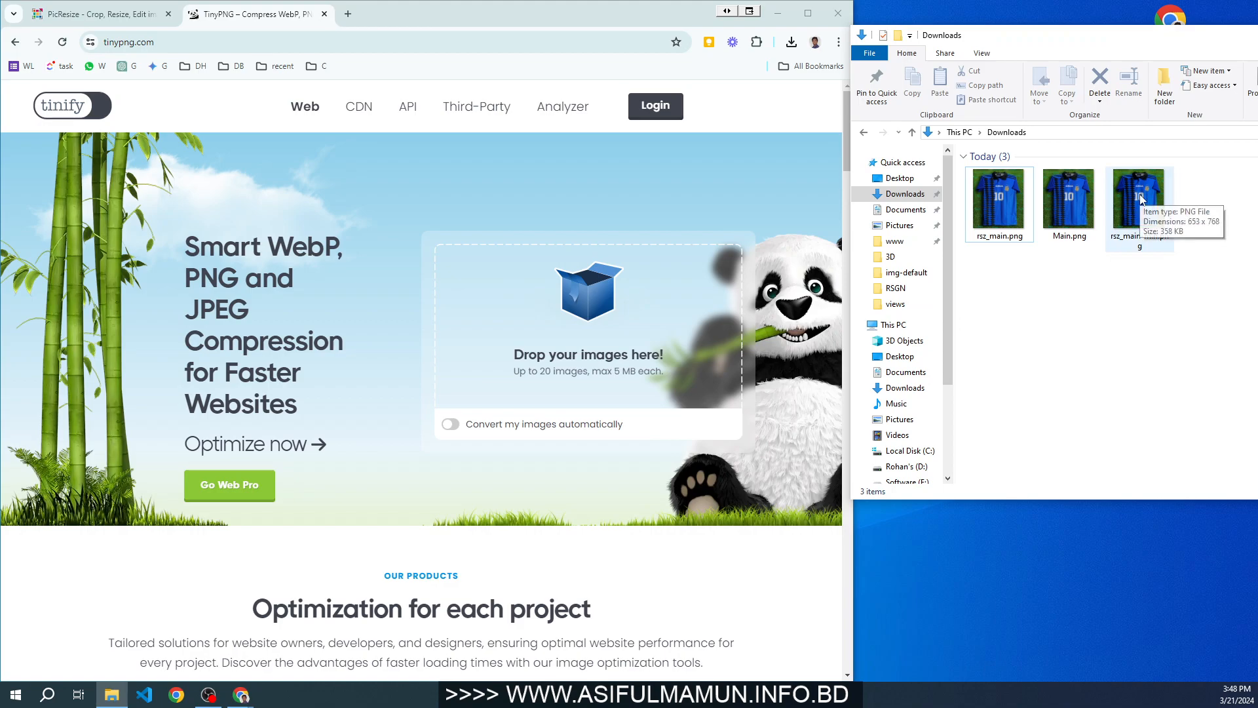
left_click(1141, 198)
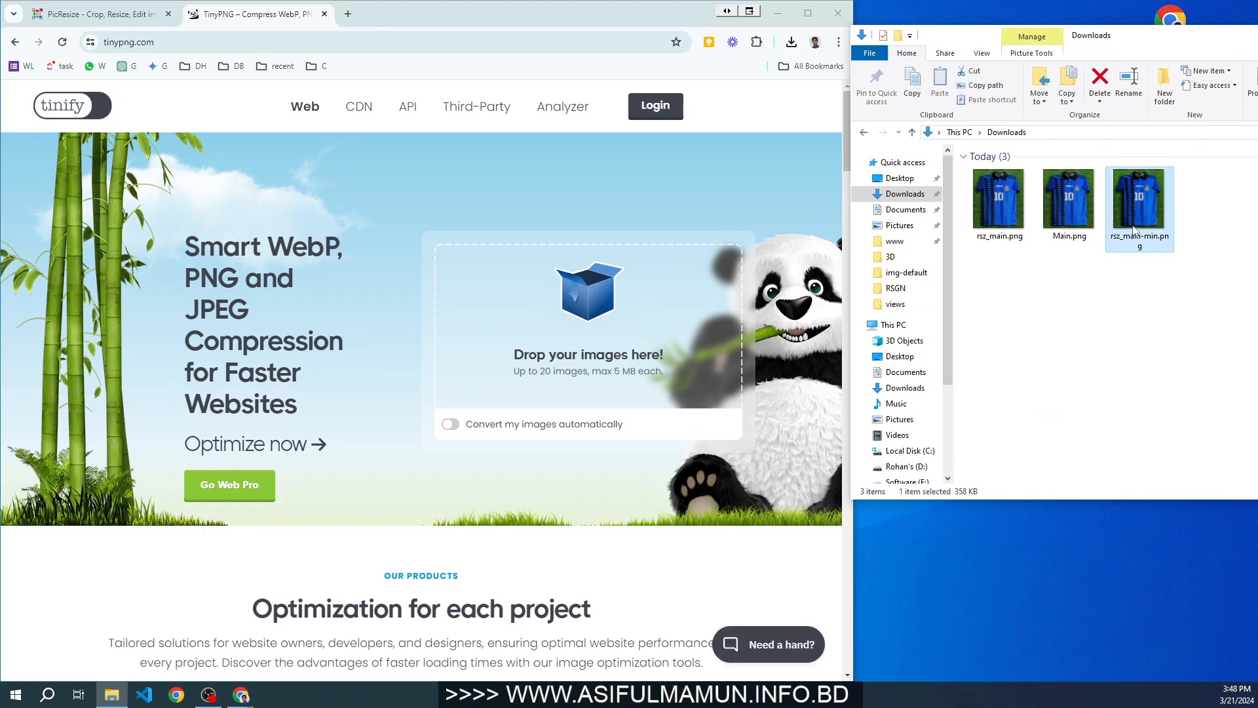
right_click(1134, 229)
left_click(1023, 608)
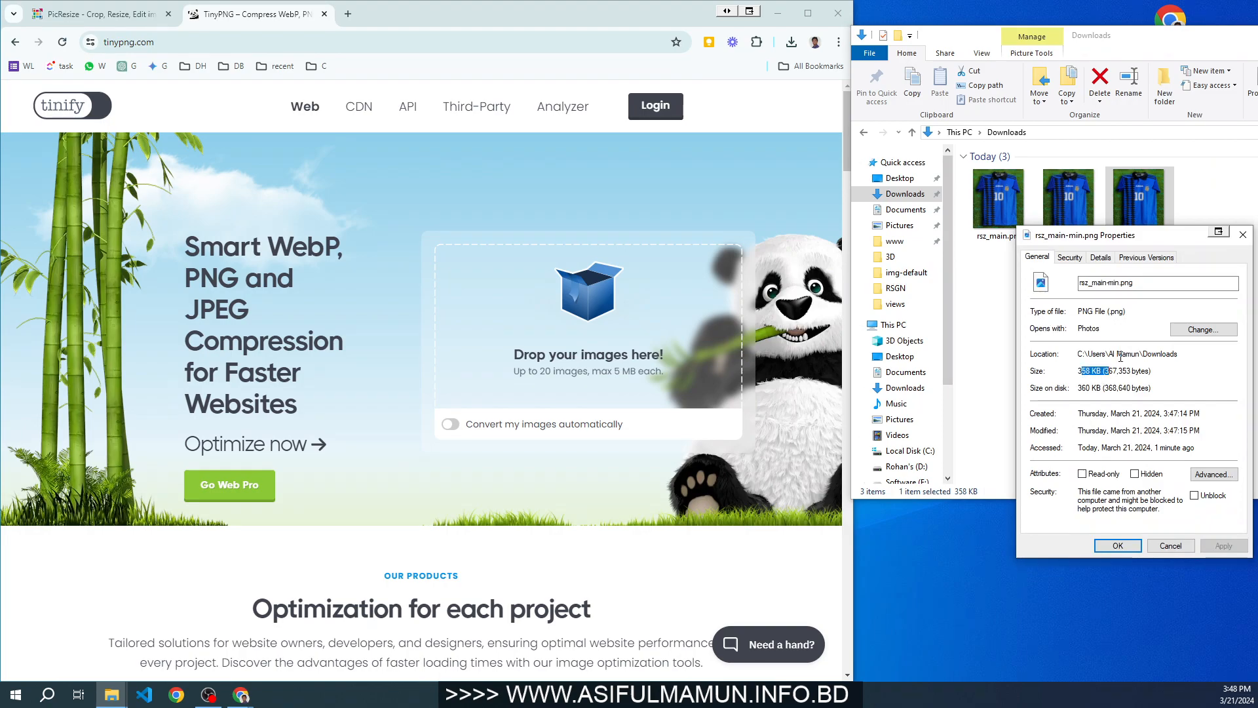
left_click(1101, 257)
left_click(1098, 337)
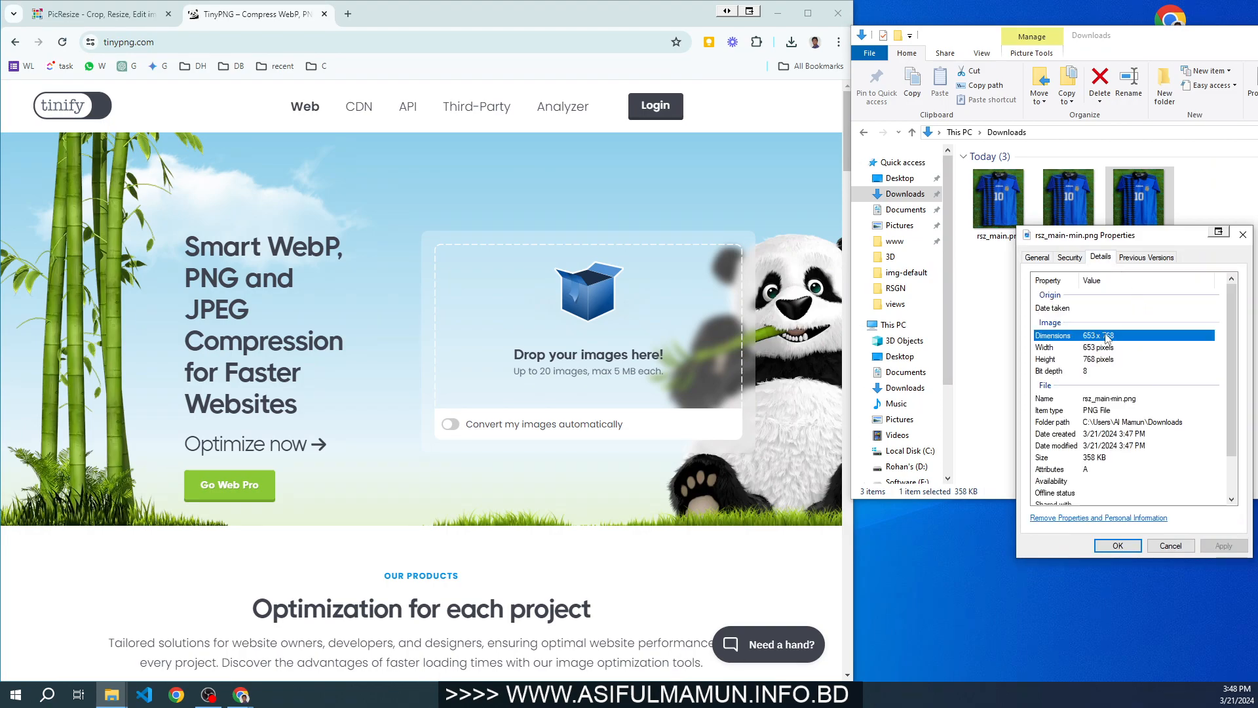
left_click(1245, 237)
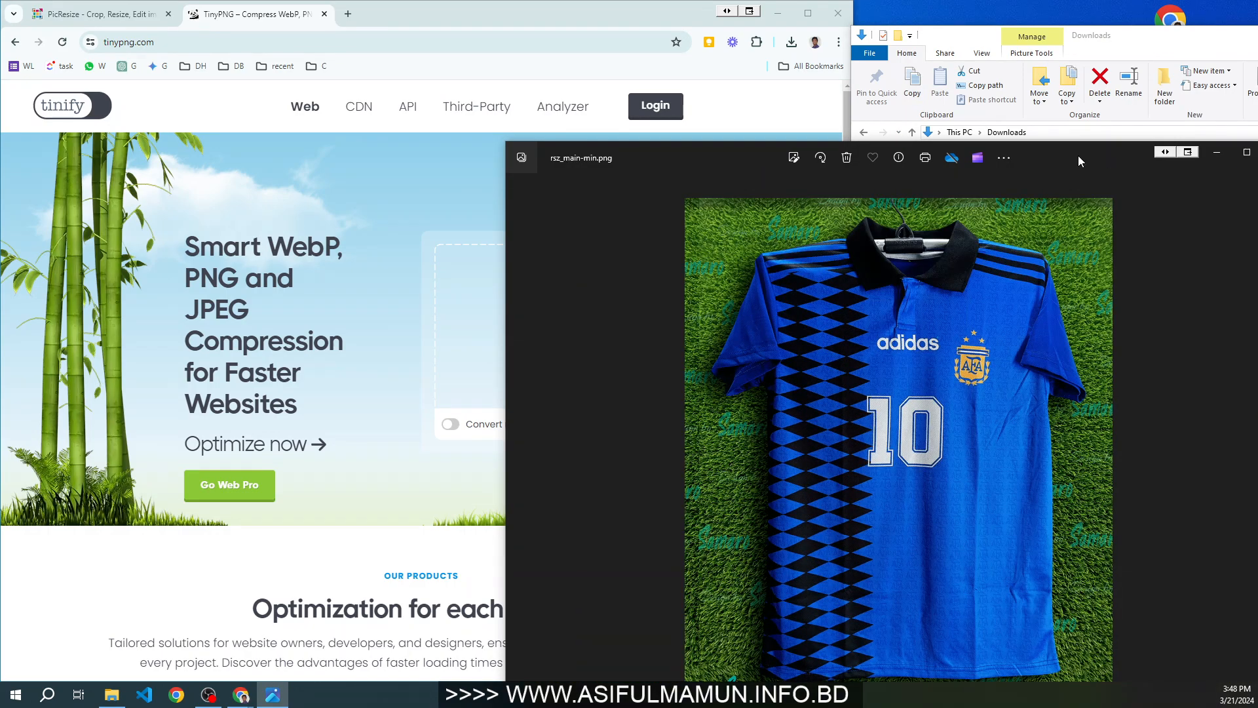
left_click_drag(1079, 156, 778, 142)
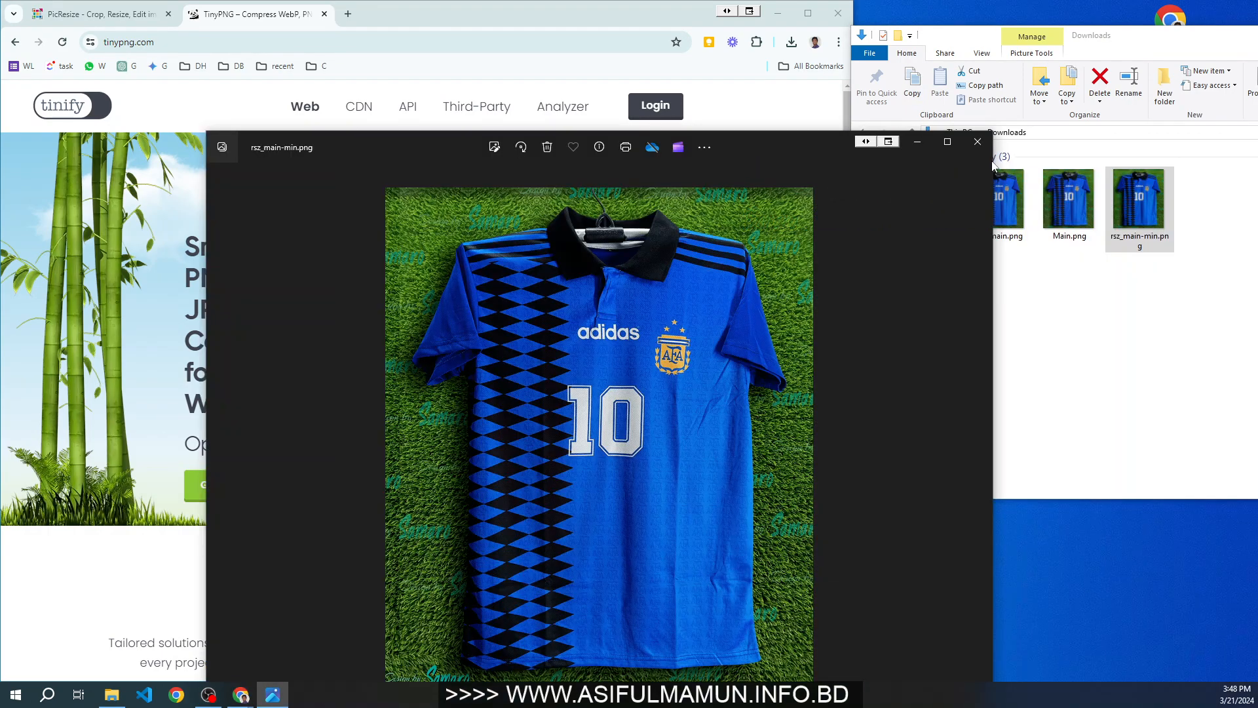
left_click(979, 140)
Step: Rename rsz_main-min.png in the Downloads folder as Shirt.png
left_click(1143, 237)
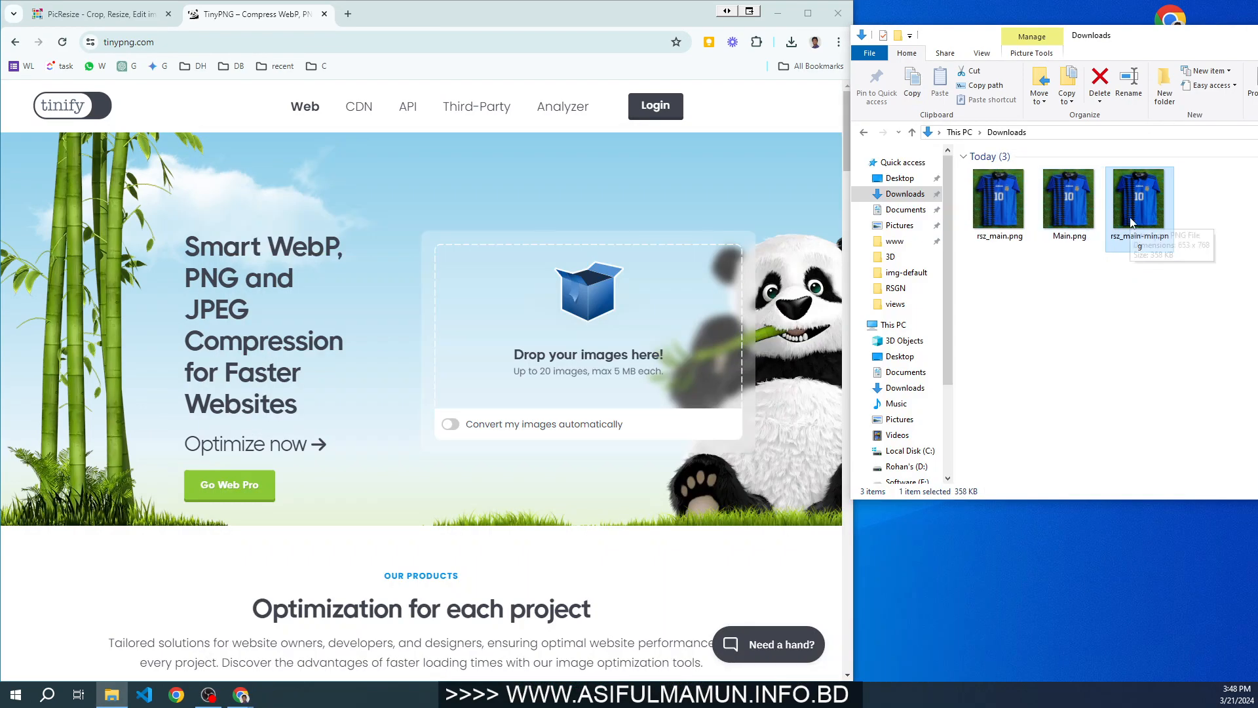
type("Shirt")
key("Return")
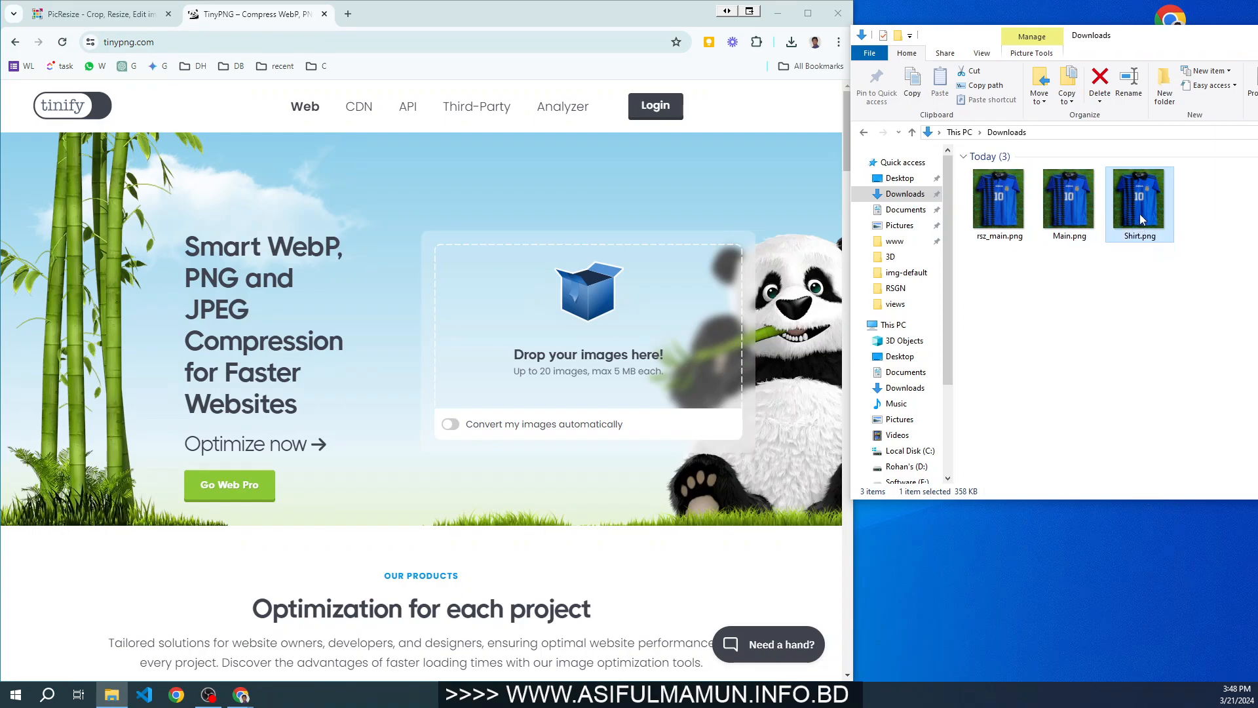